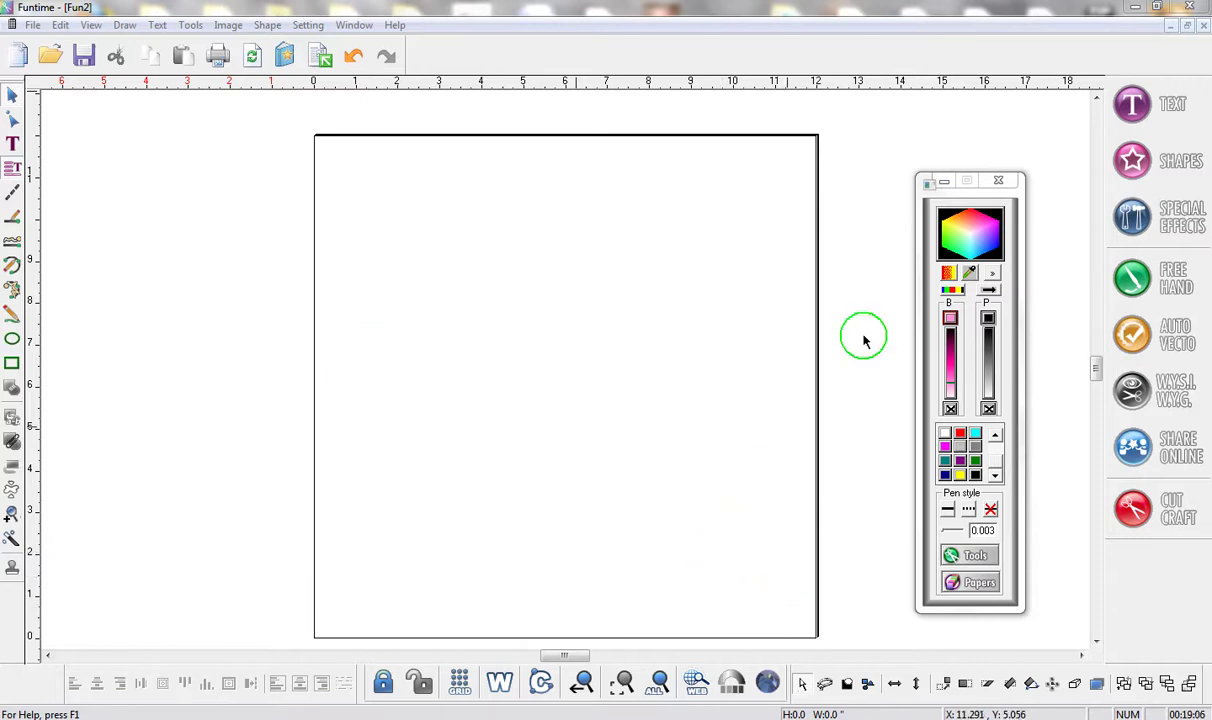
Insert the eight-pointed star from the Shapes library onto the page
left_click(1163, 173)
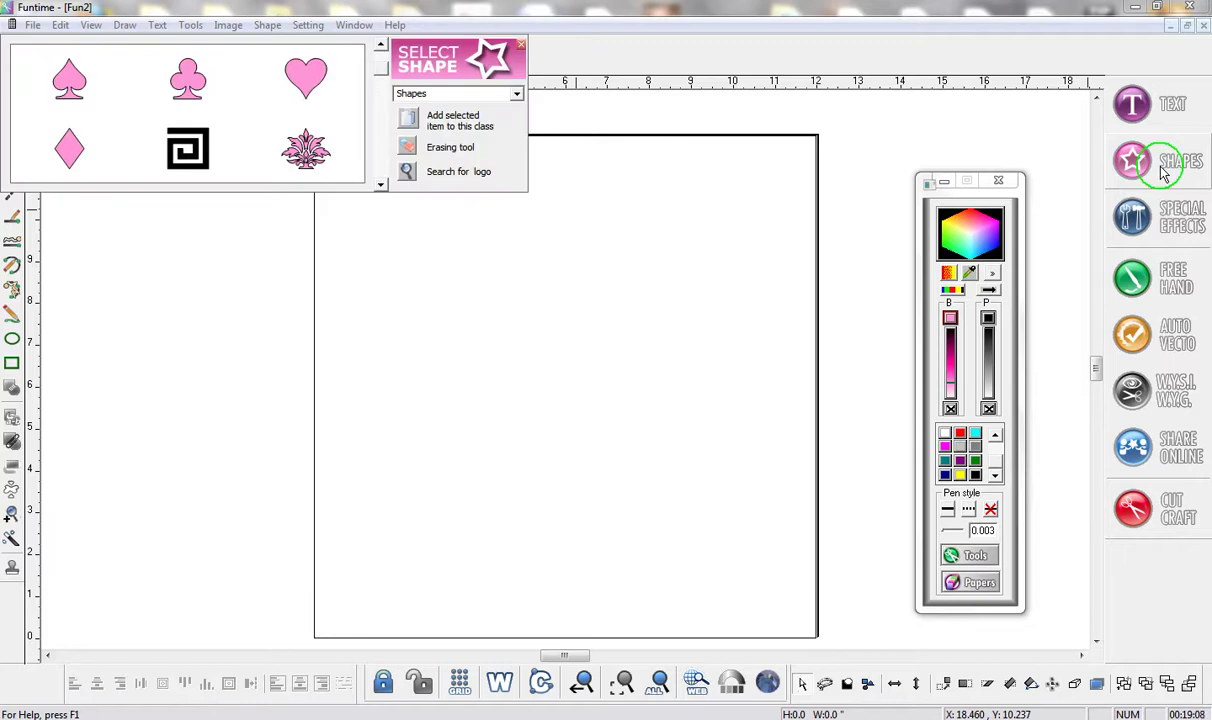
left_click(381, 186)
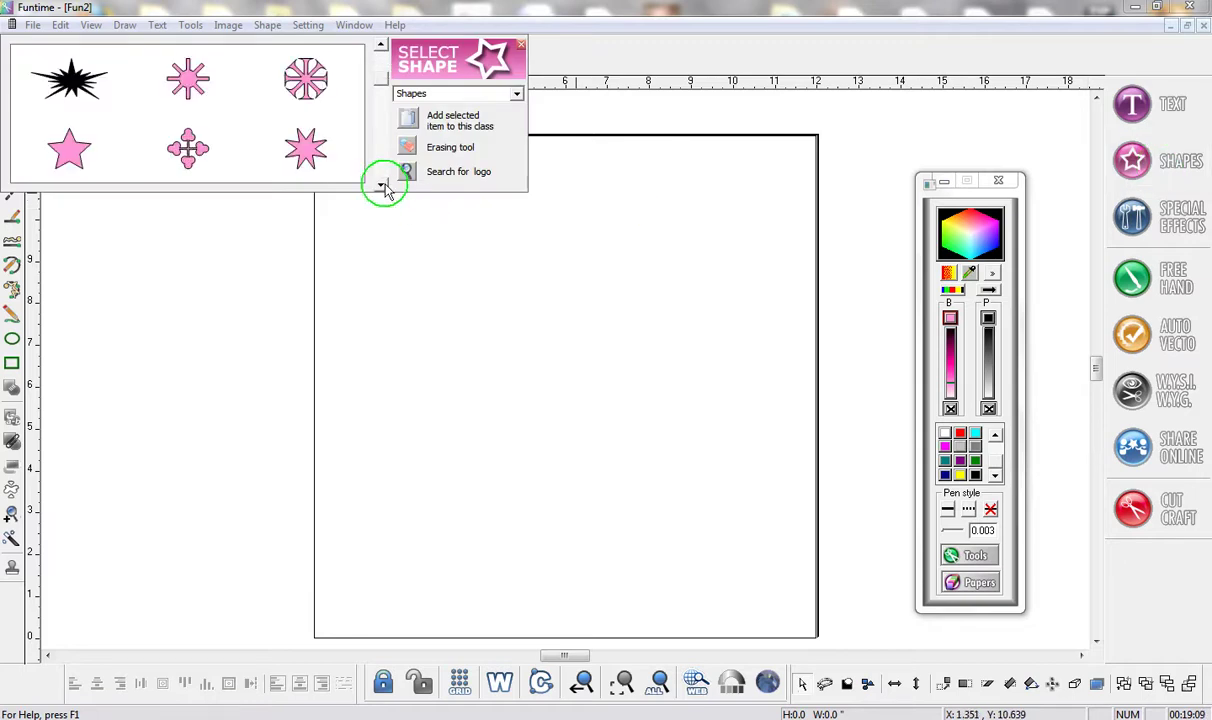
left_click(307, 152)
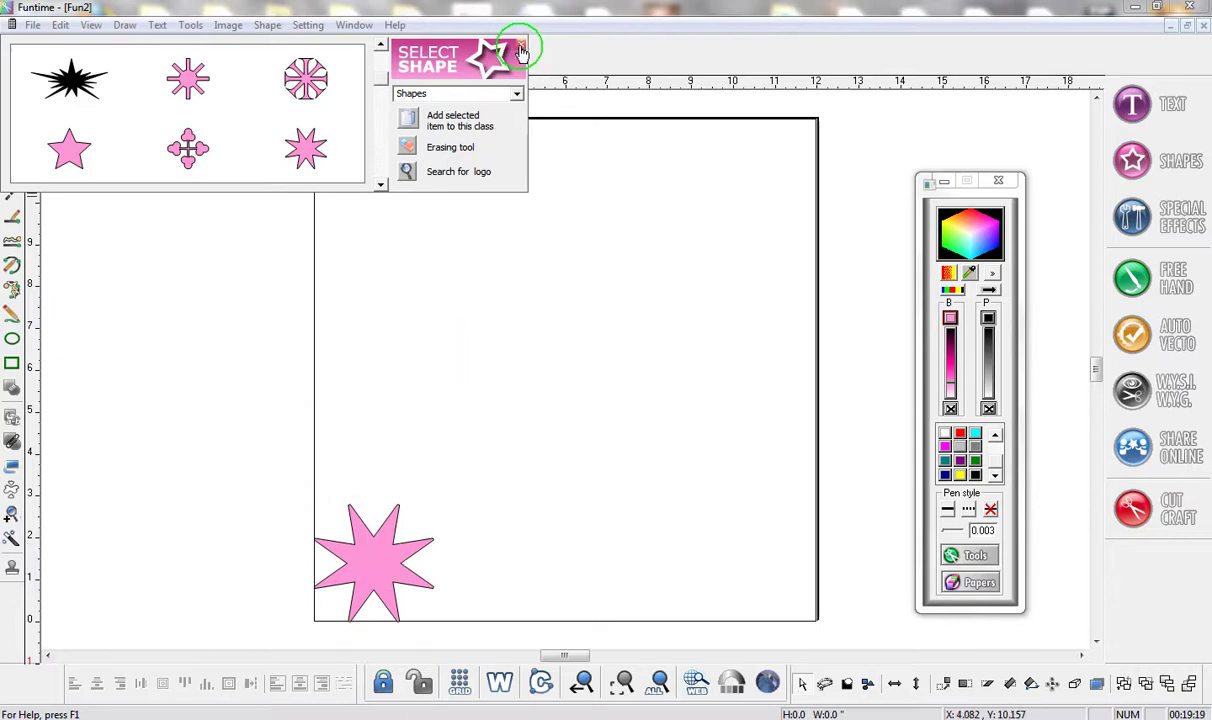
left_click(522, 48)
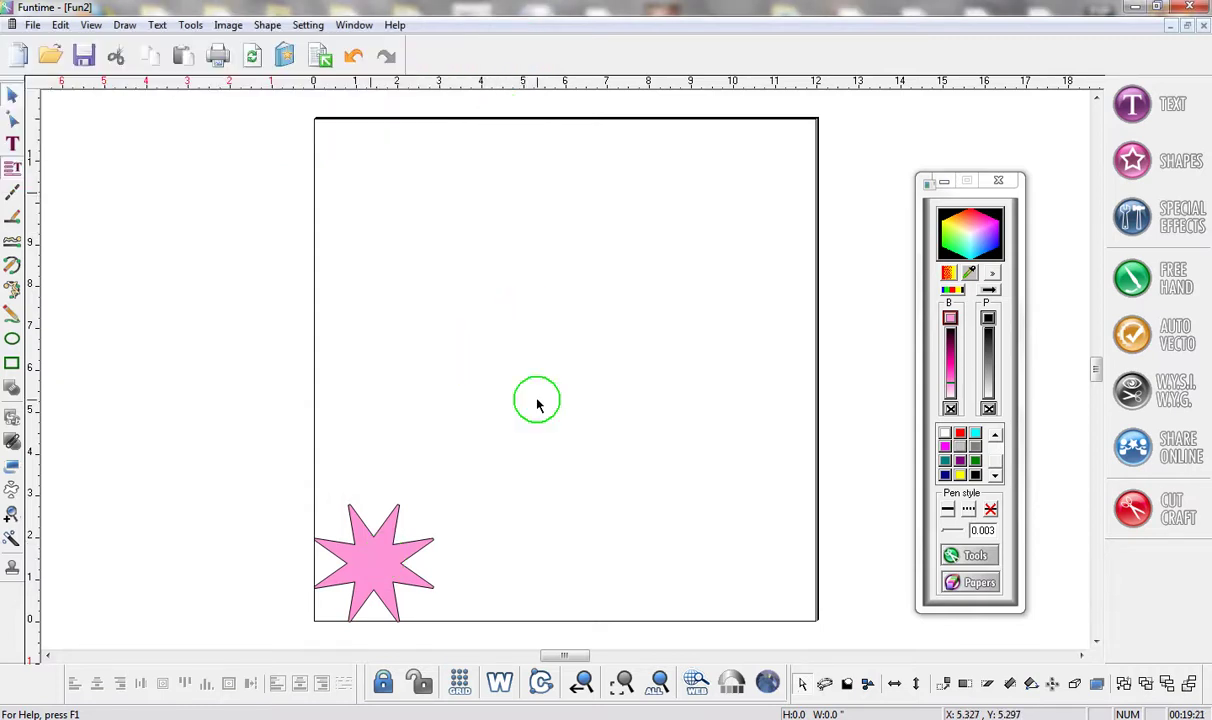
Multiply the star into 5 copies running upward, with horizontal and vertical spacing both set to -0.03
left_click(376, 563)
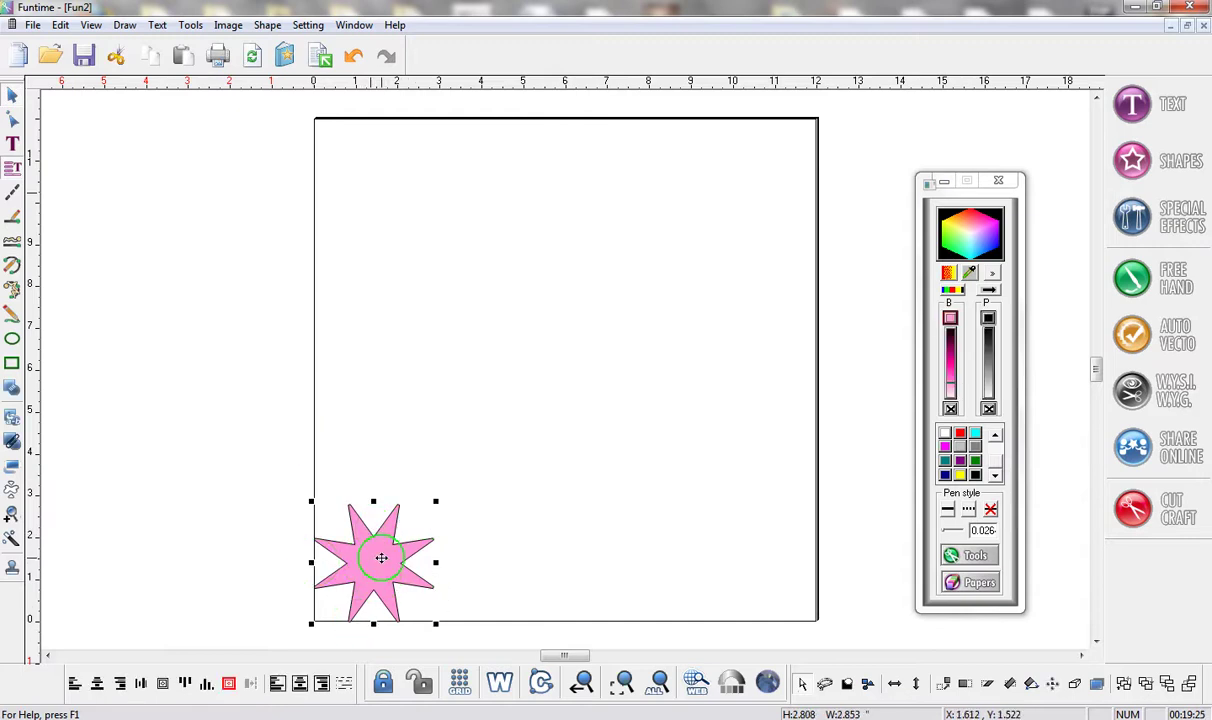
right_click(386, 561)
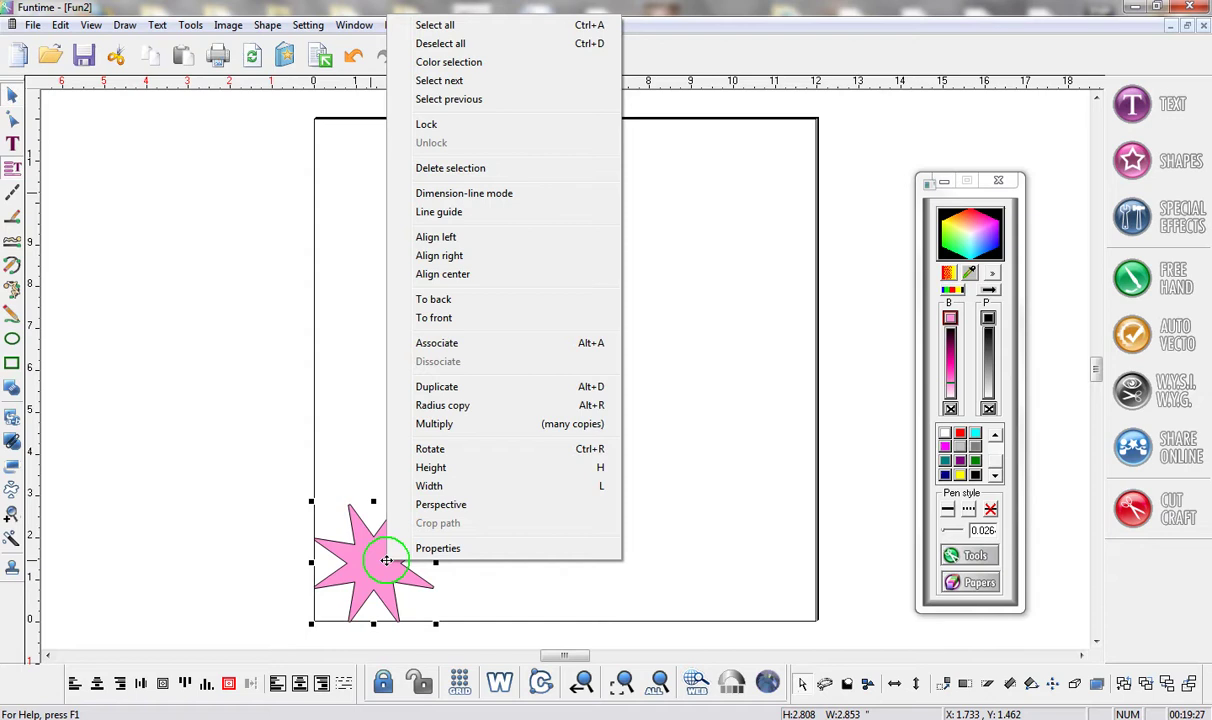
left_click(448, 428)
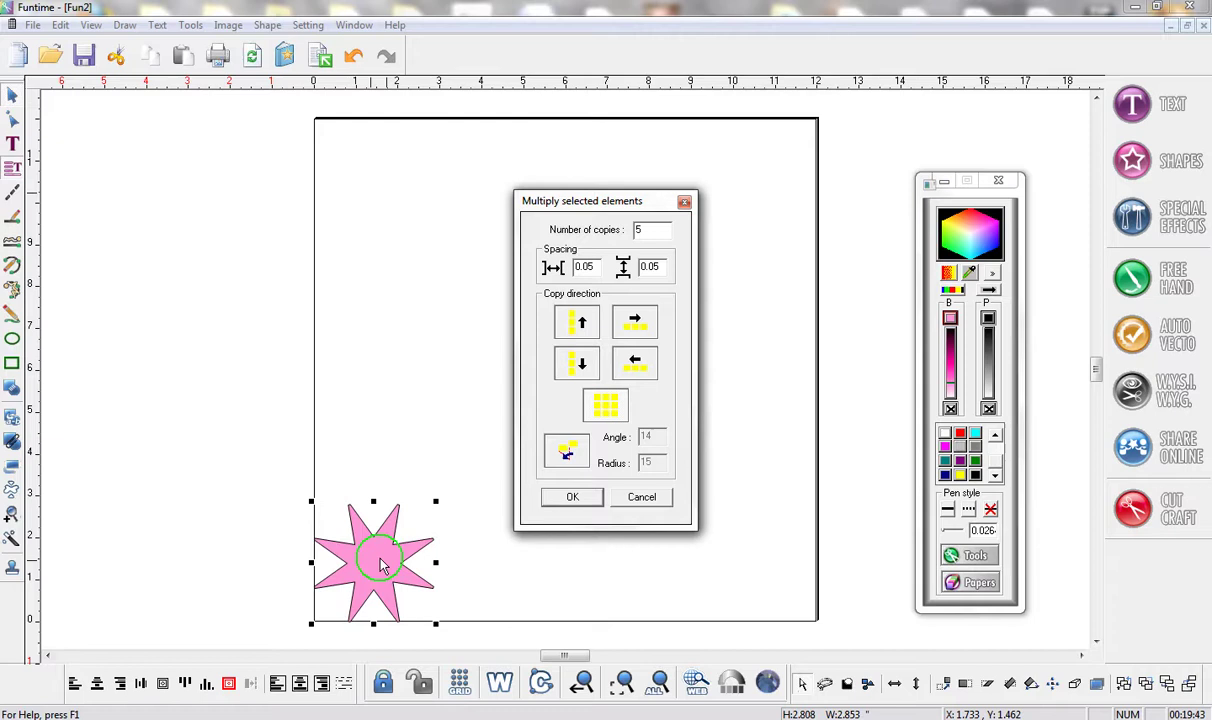
left_click(585, 272)
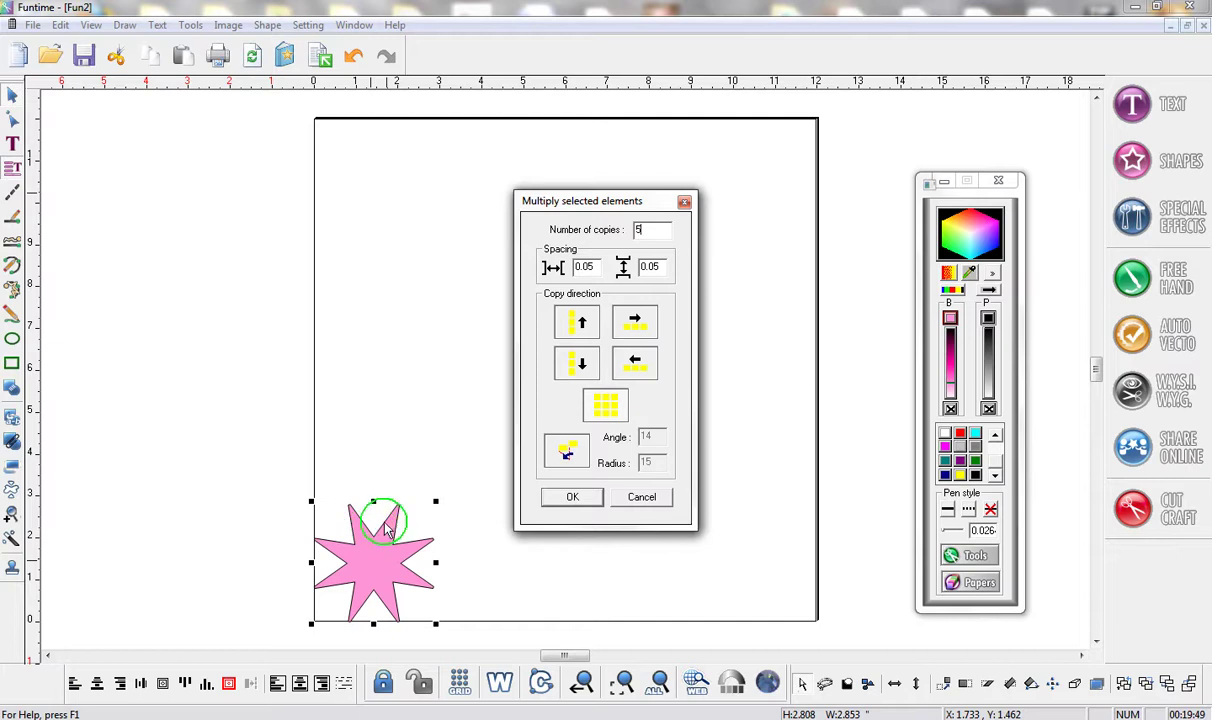
double_click(586, 268)
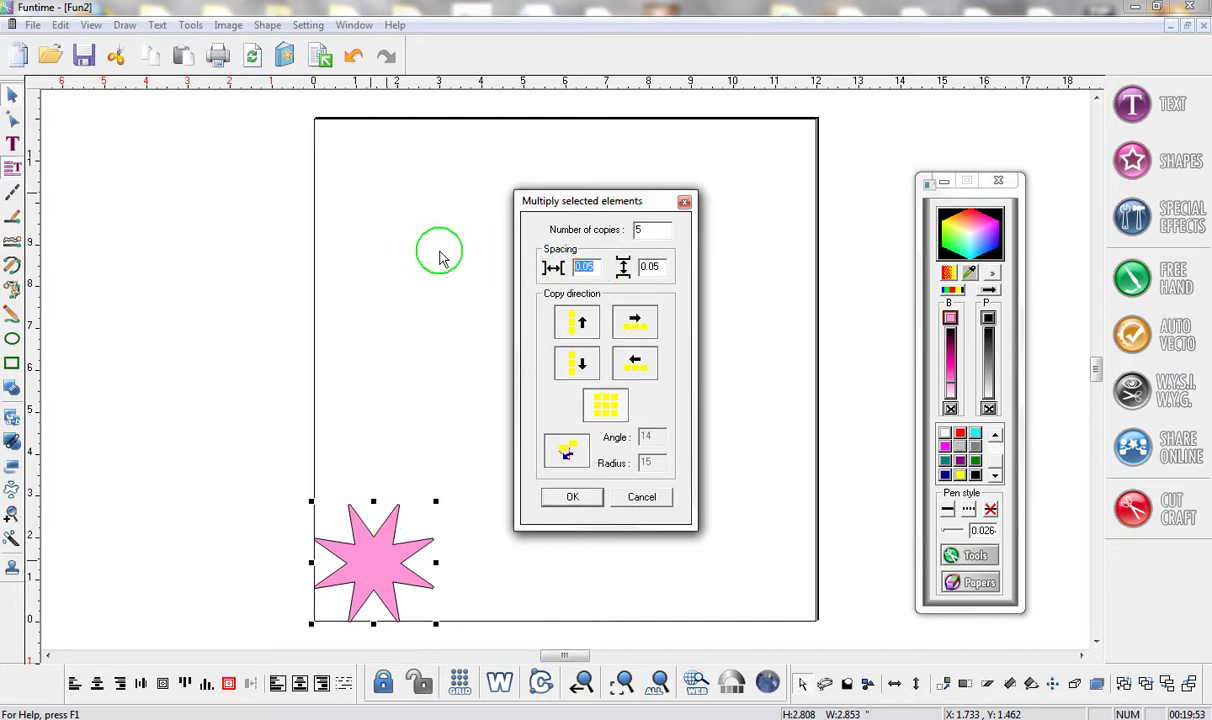
type(".")
type("0.03")
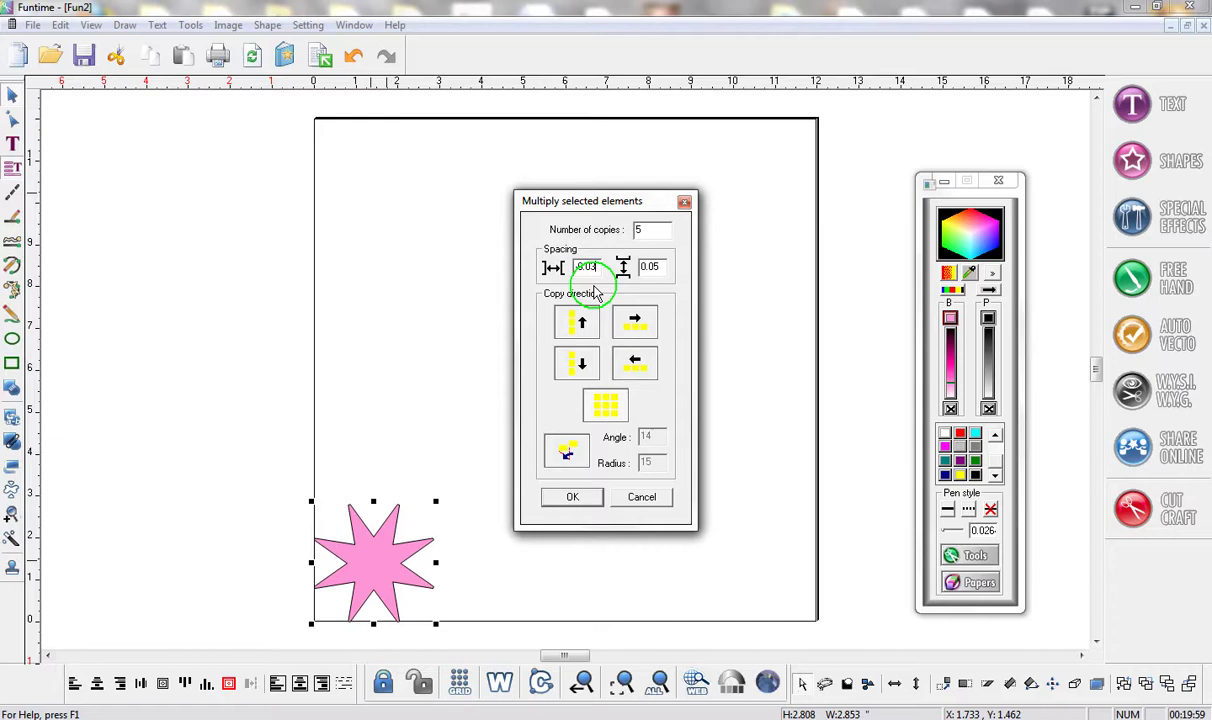
double_click(649, 266)
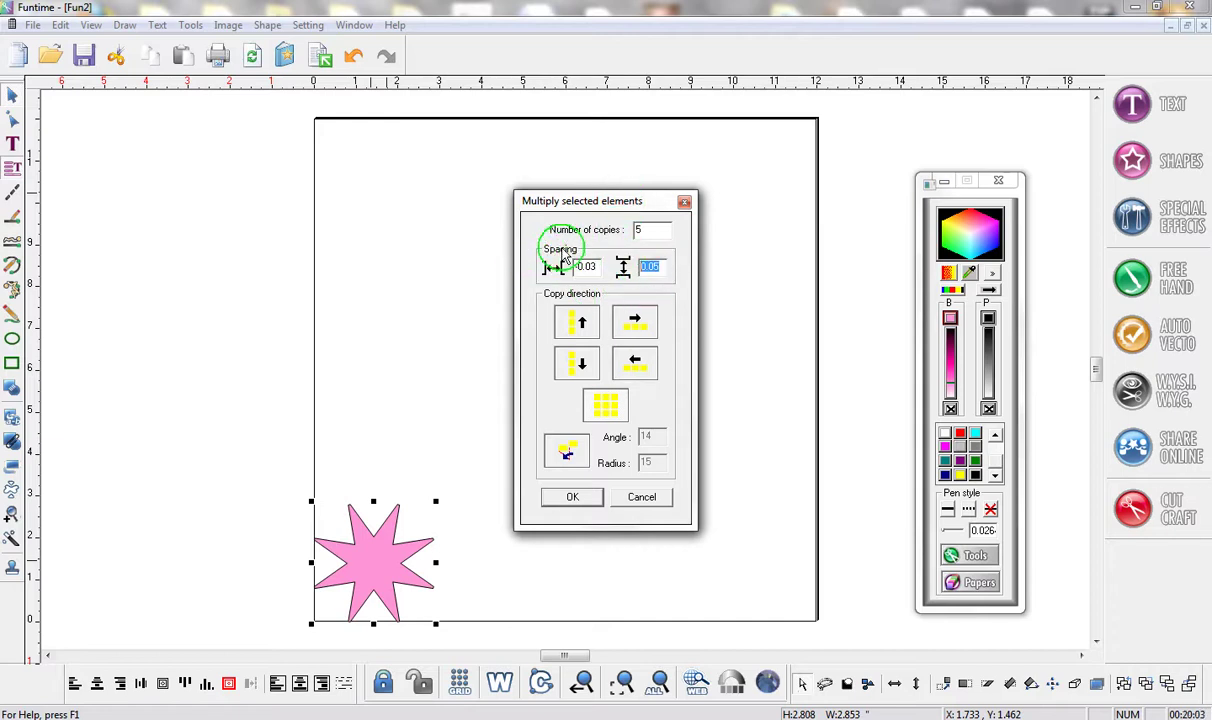
type("1")
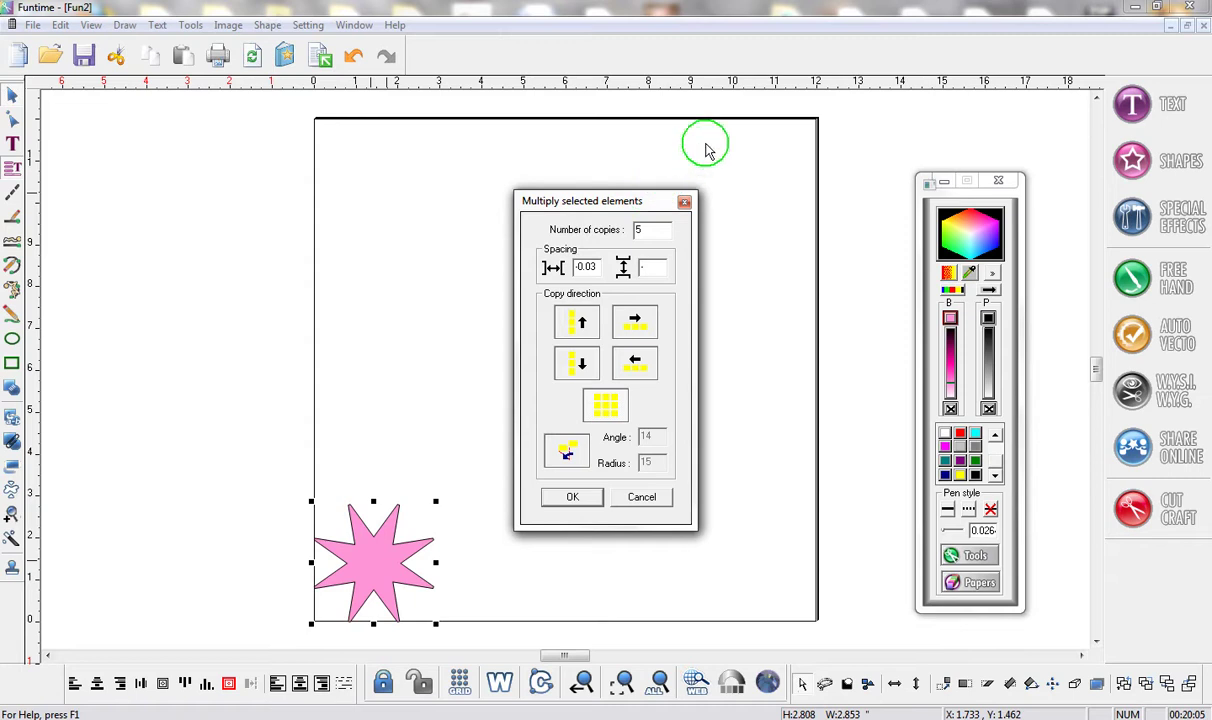
type("0.03")
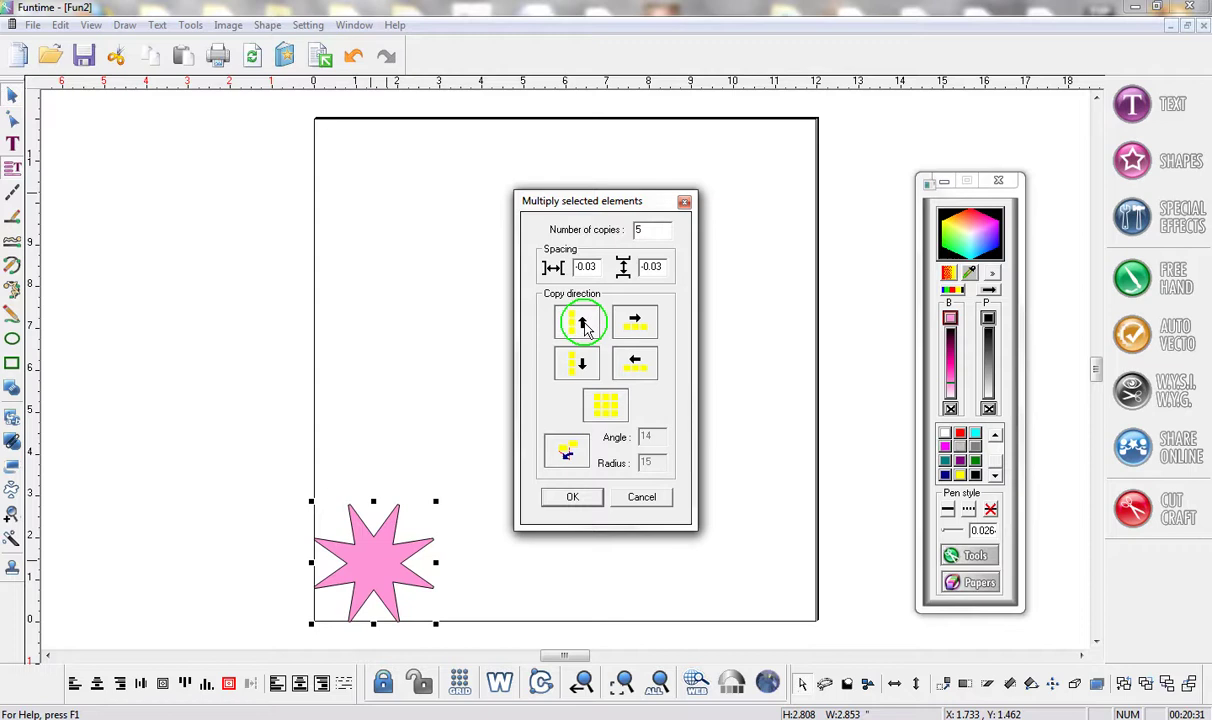
left_click(572, 497)
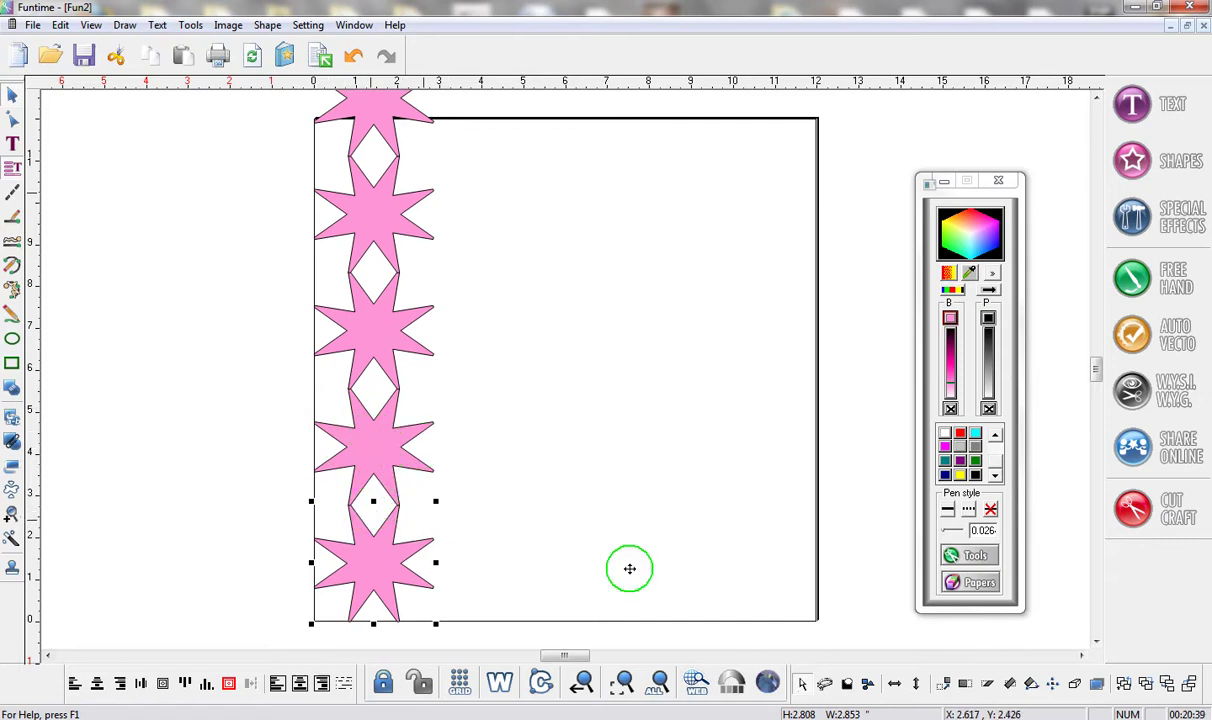
Multiply the entire column of stars into 5 copies running to the right, with -0.03 spacing
left_click(657, 686)
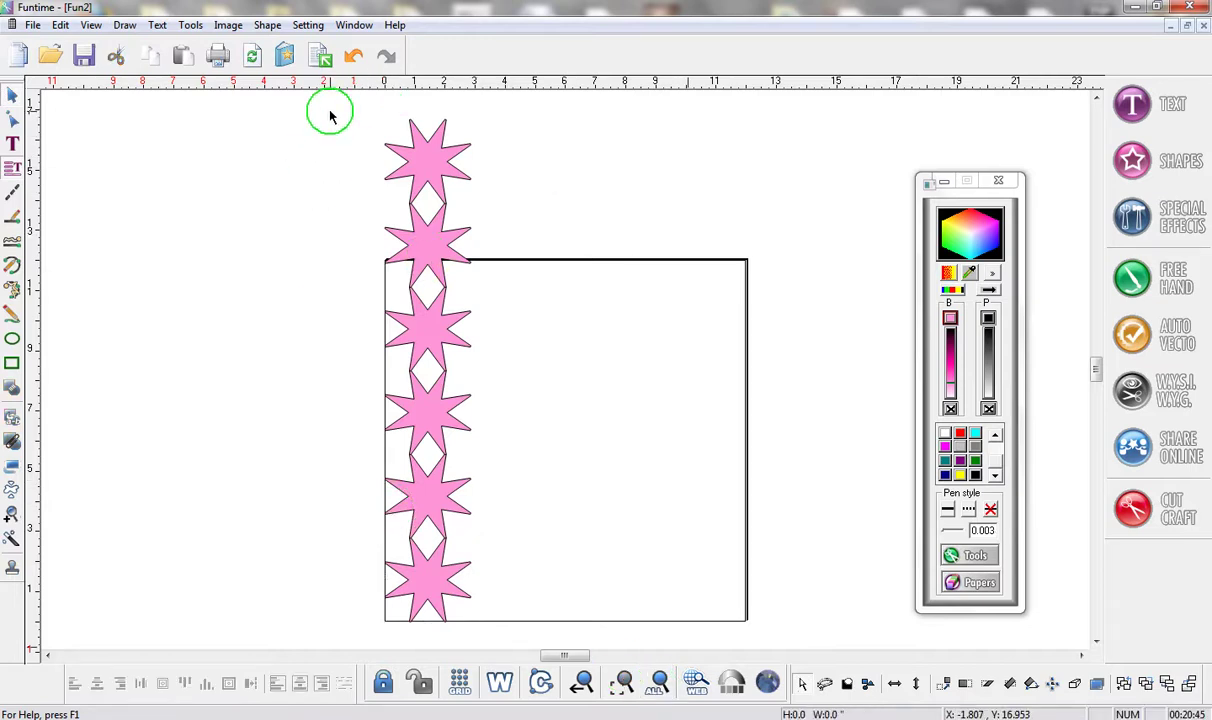
left_click_drag(331, 112, 512, 625)
scroll(509, 592, "down", 3)
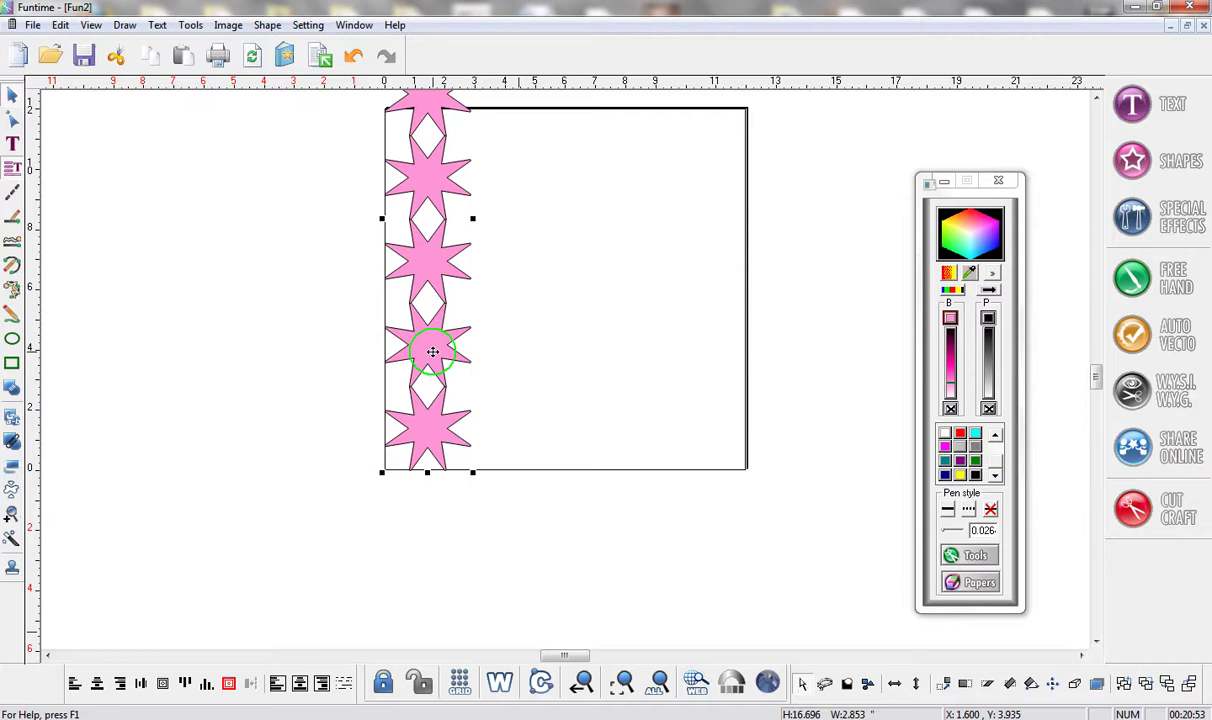
right_click(432, 351)
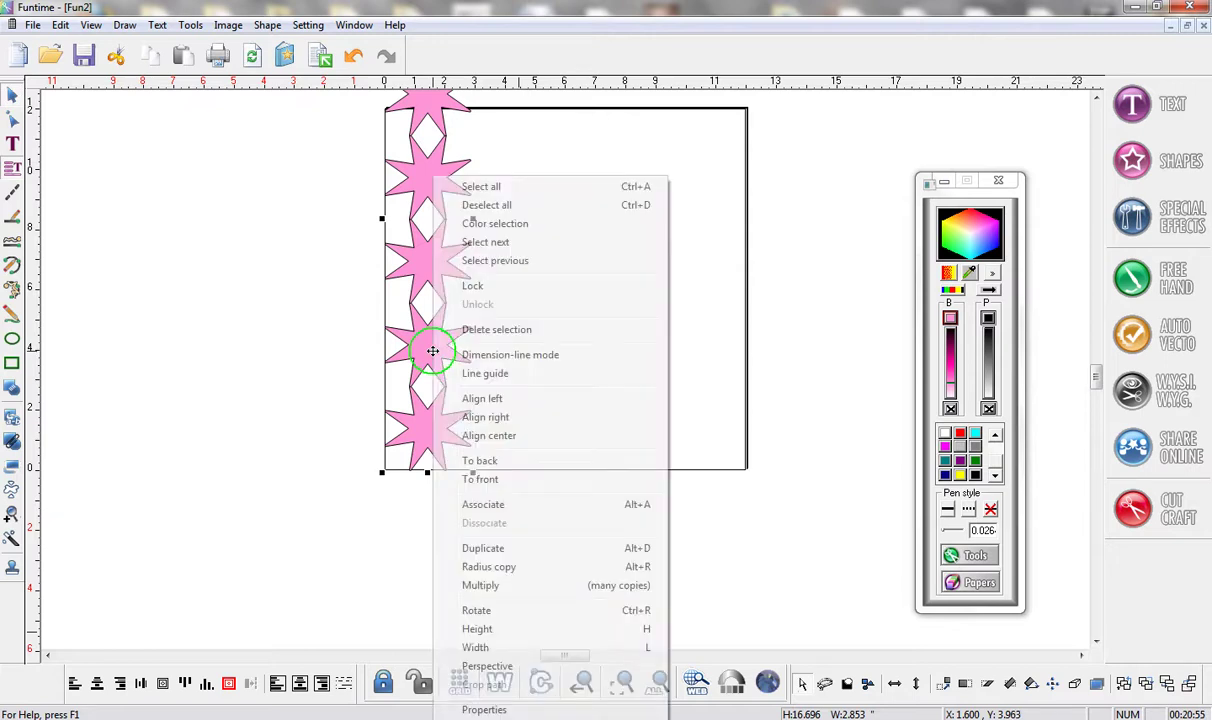
left_click(481, 585)
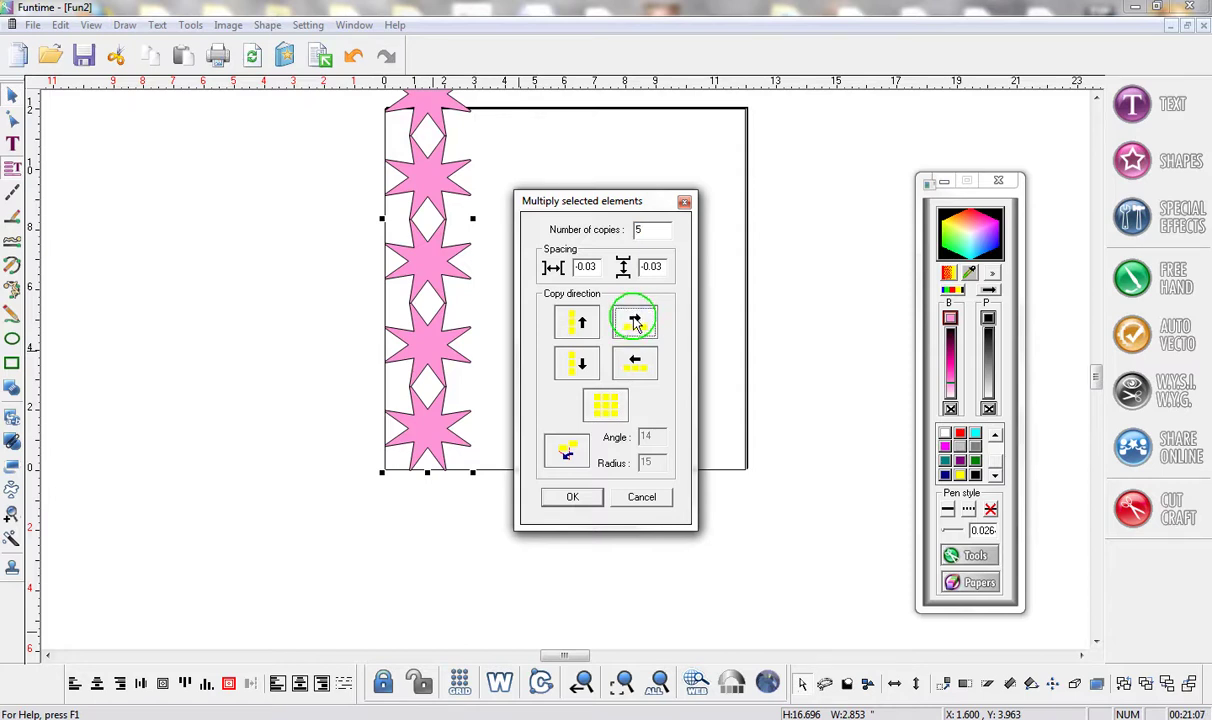
left_click(574, 496)
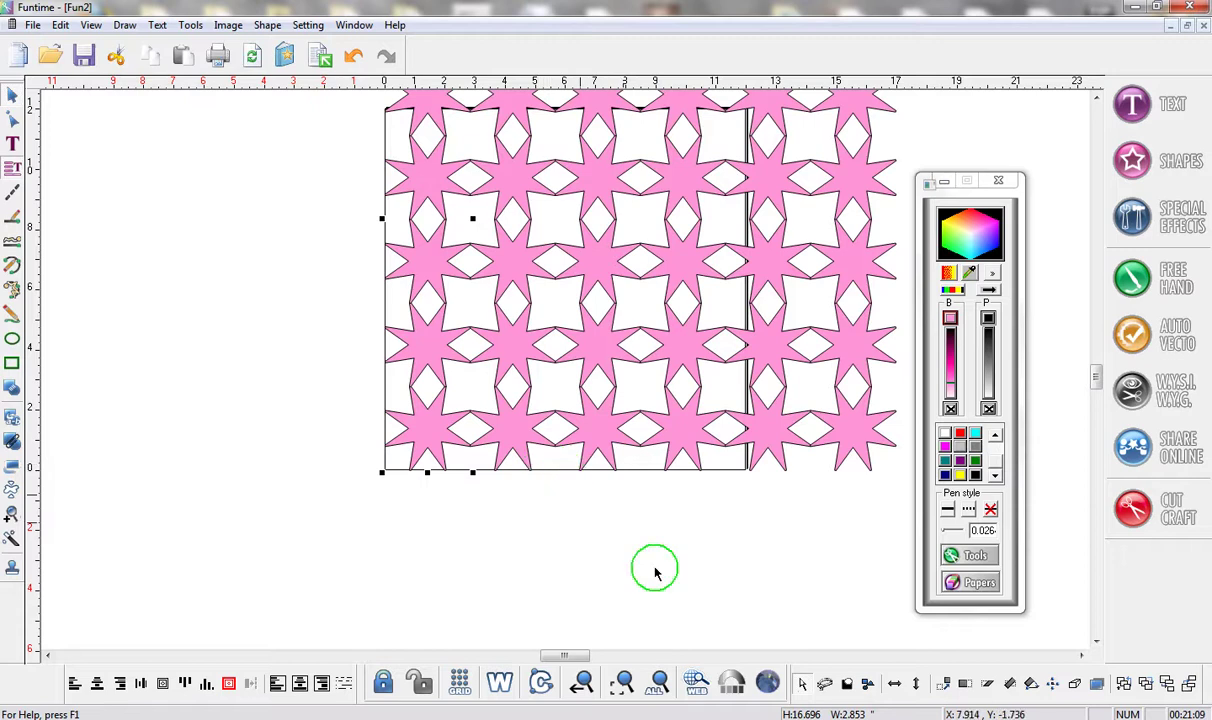
Scale the whole star grid down to about 9.6 by 9.4 inches and move it inside the page
left_click(659, 683)
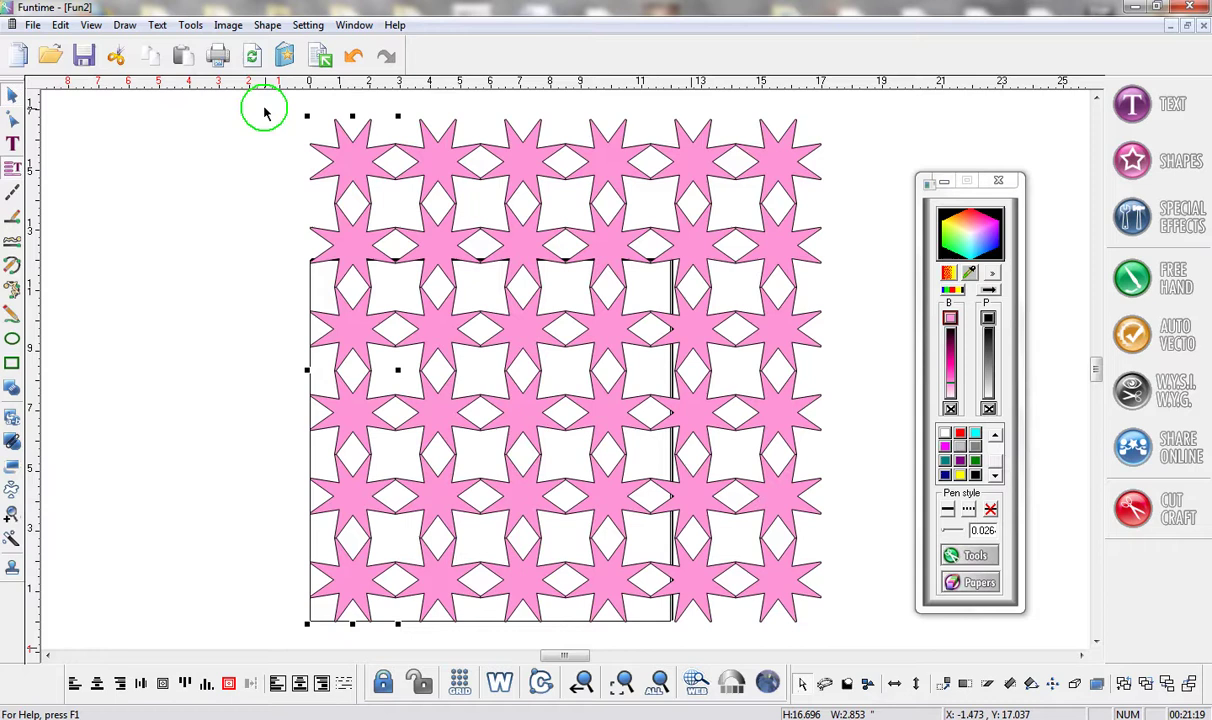
left_click_drag(252, 107, 866, 633)
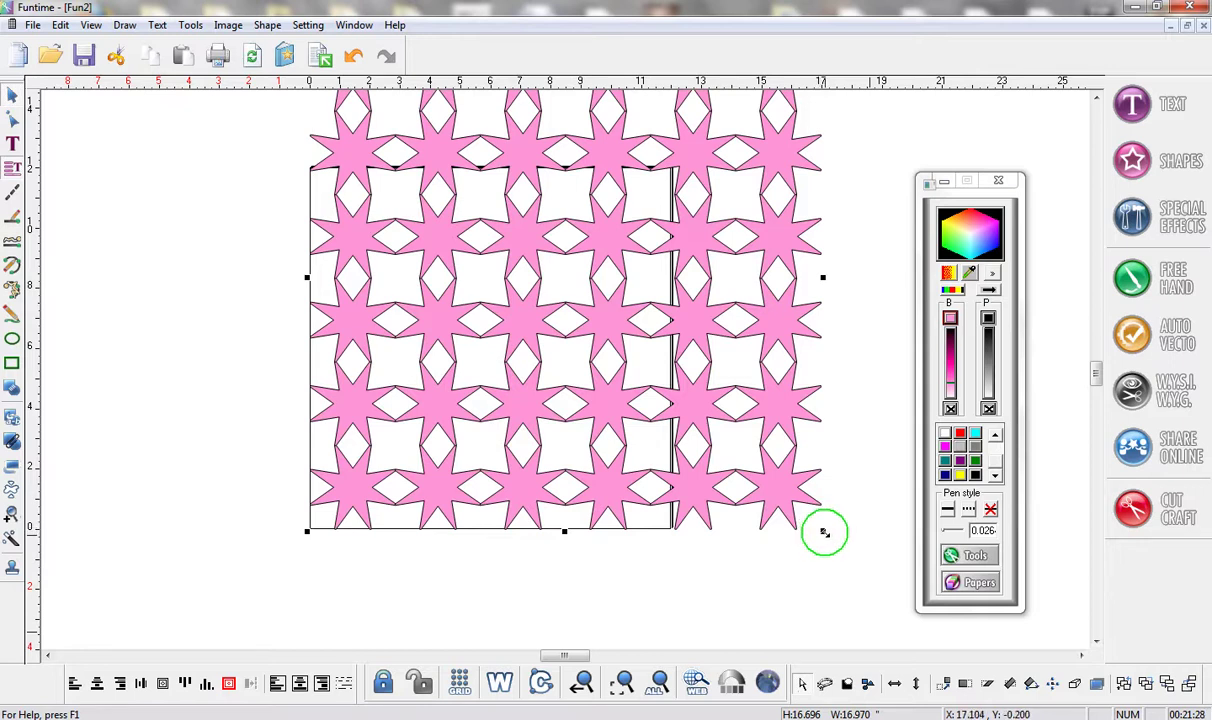
left_click_drag(822, 530, 600, 312)
left_click_drag(460, 203, 495, 361)
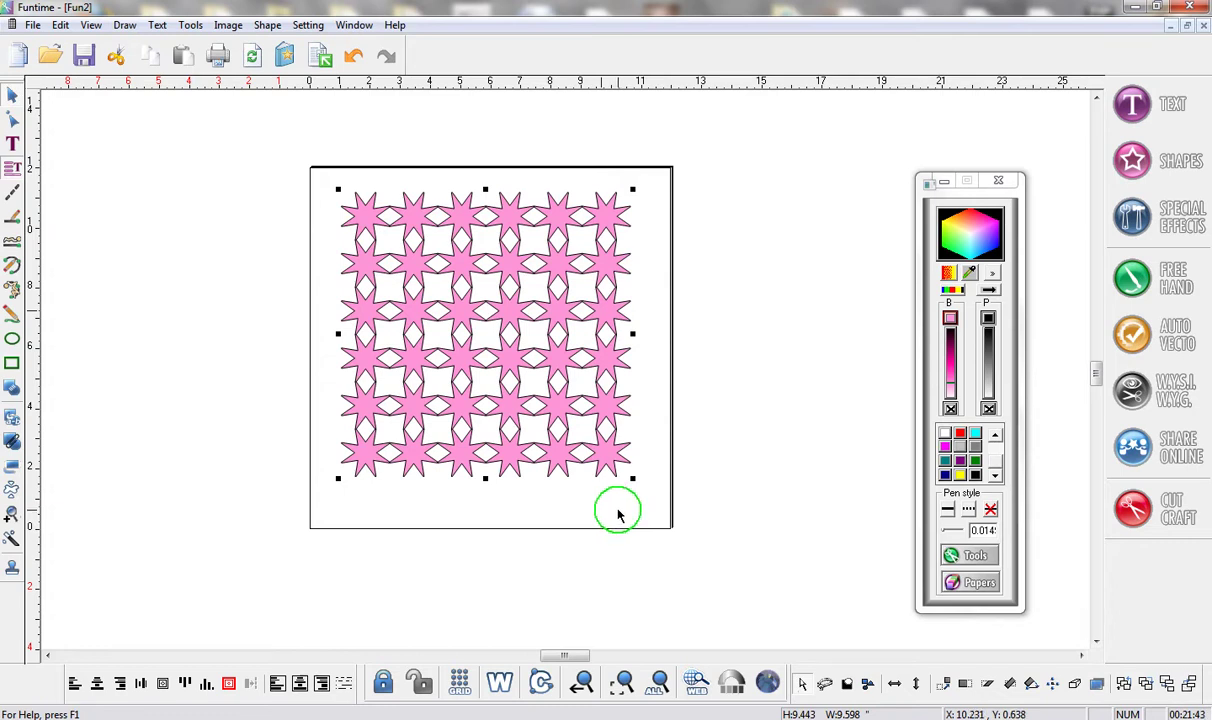
Weld the touching stars of the grid into one lattice shape
left_click(657, 688)
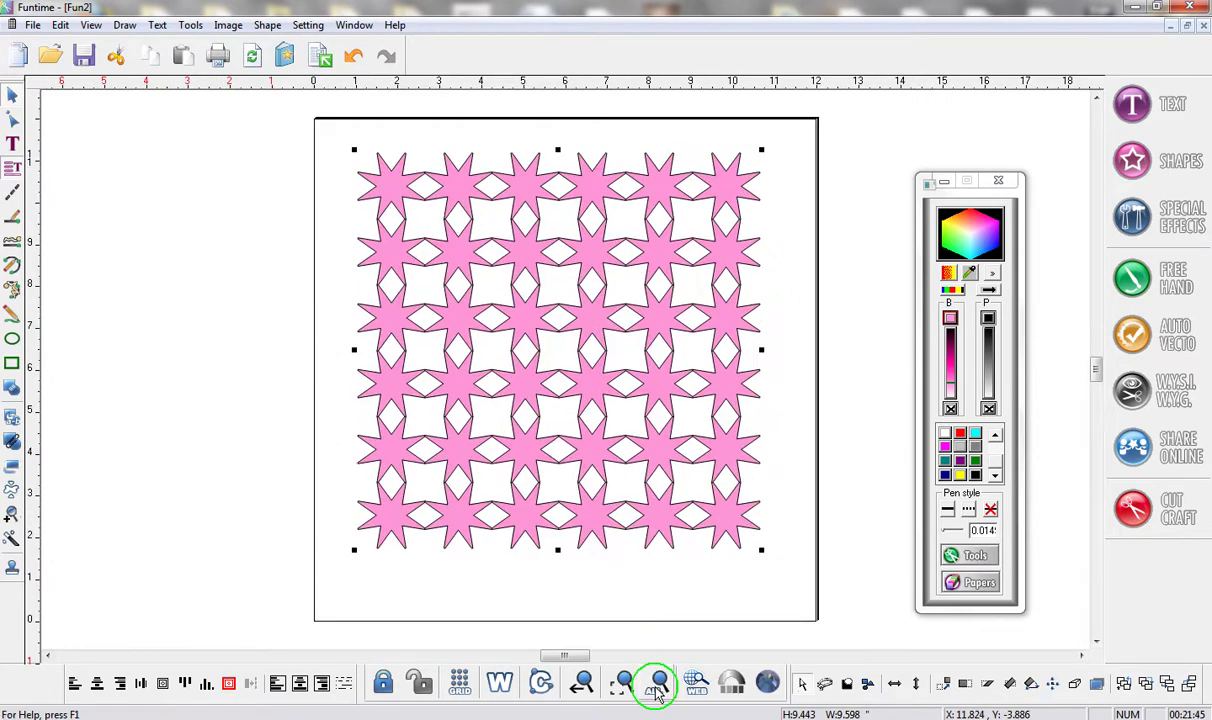
left_click(16, 445)
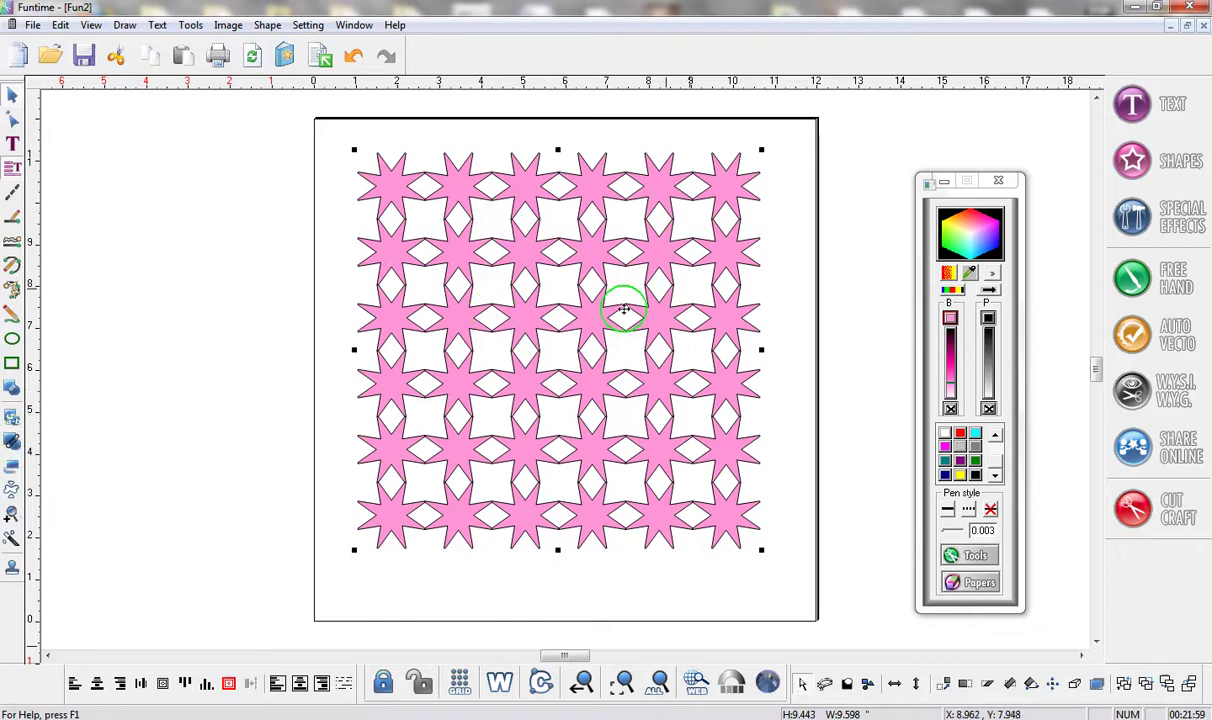
Center the star lattice on the page and fill it with white
left_click(231, 688)
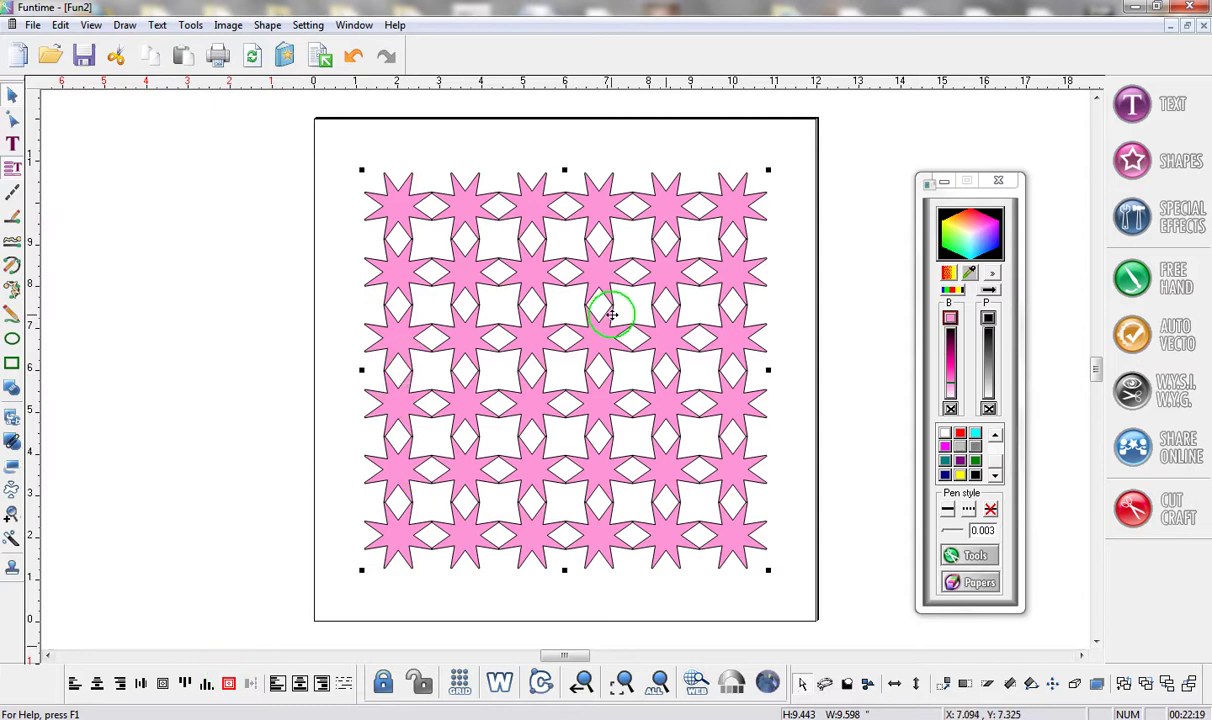
left_click(944, 435)
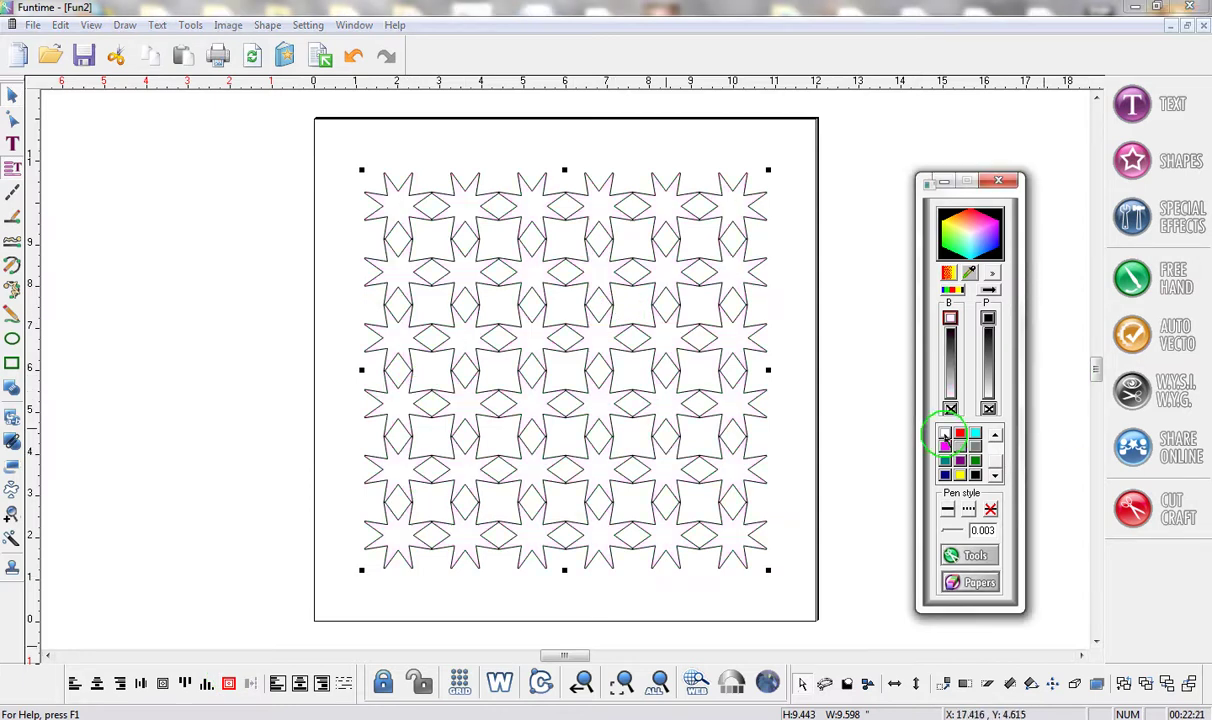
Insert the heart from the Shapes library onto the page
left_click(1152, 165)
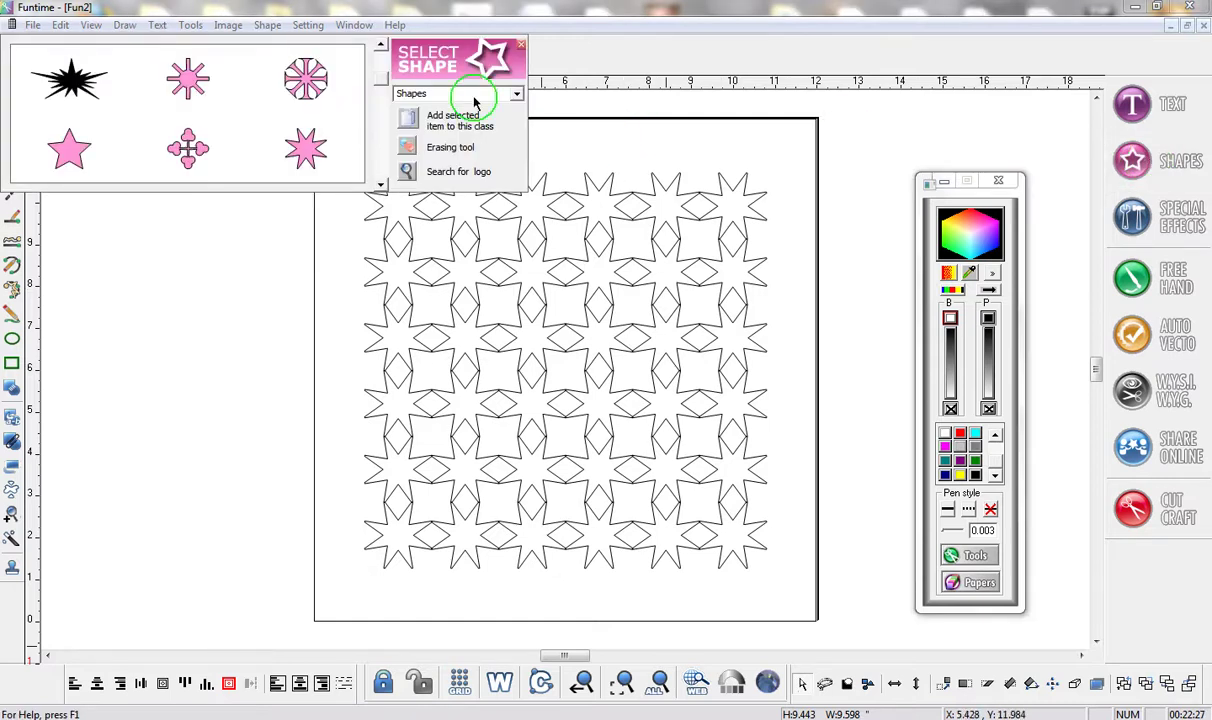
left_click(380, 47)
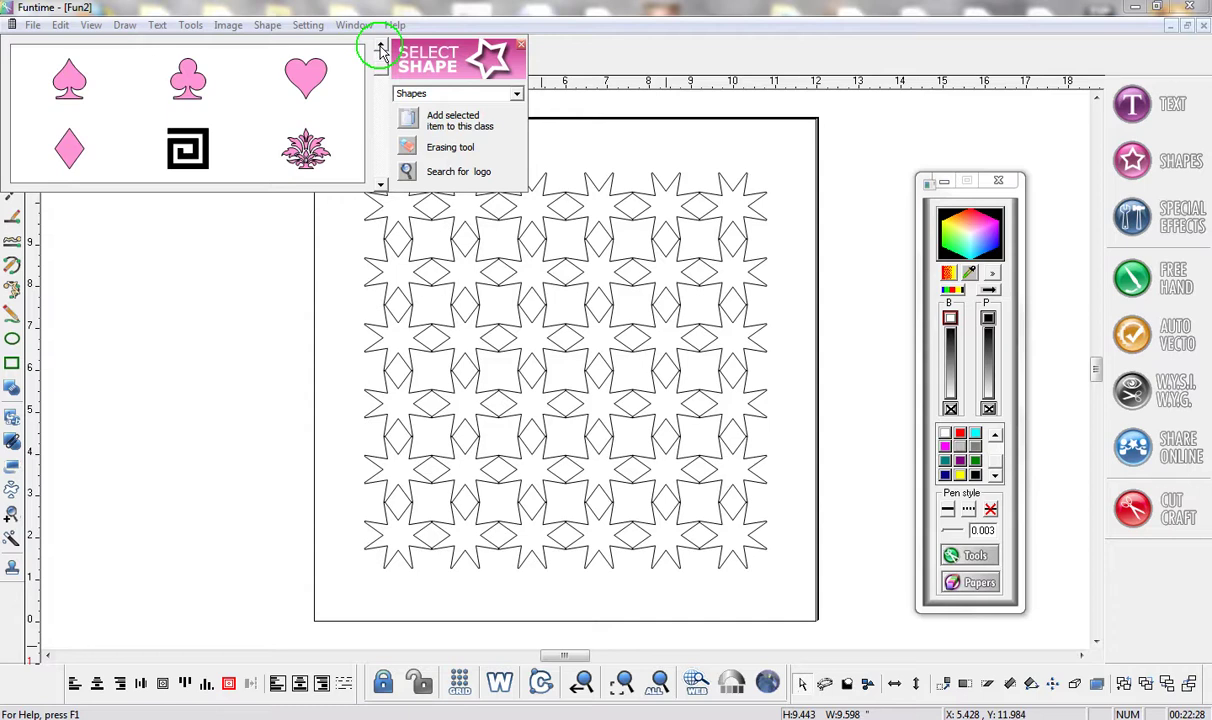
left_click(299, 84)
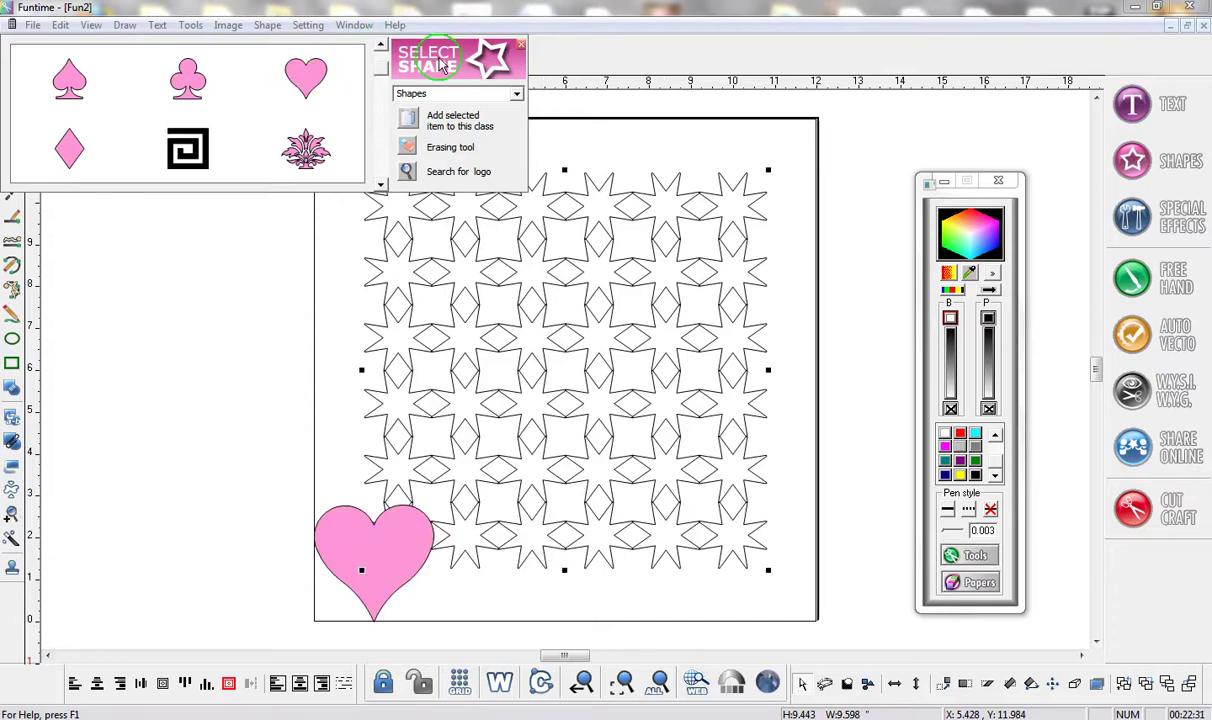
left_click(520, 47)
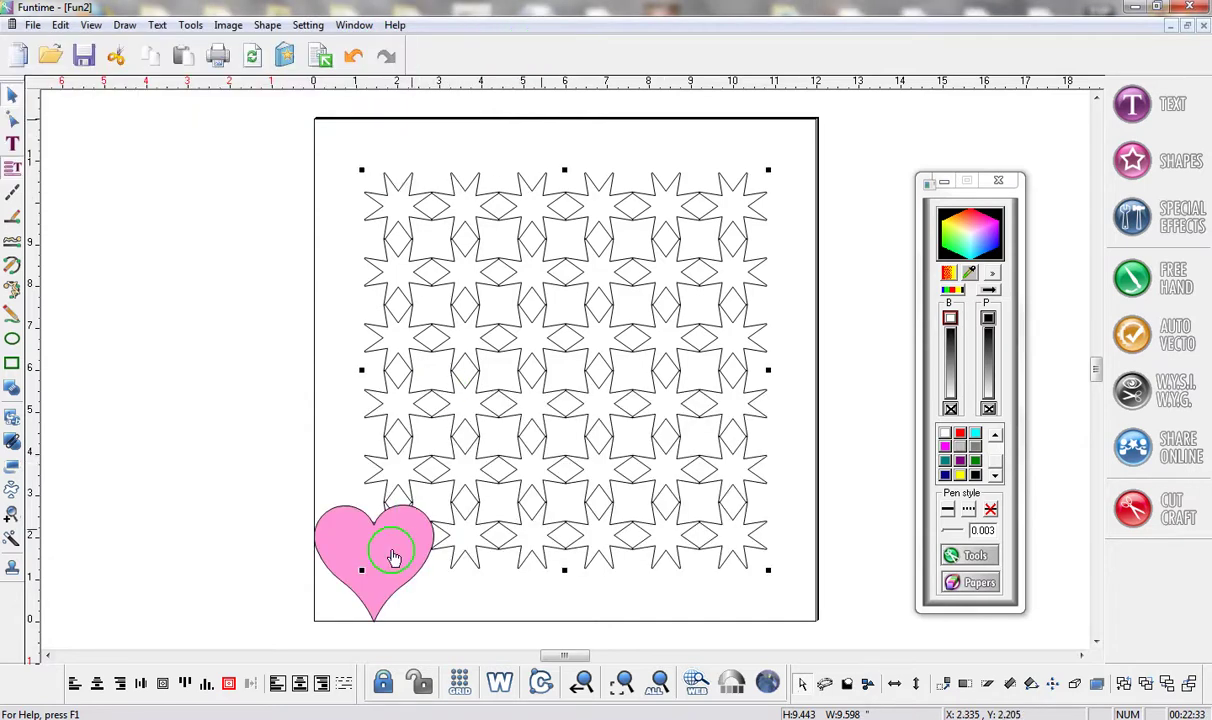
Enlarge the heart to about 8.5 by 8.3 inches over the middle of the lattice and set its outline thickness to 0
left_click(402, 542)
left_click_drag(436, 503, 602, 268)
left_click_drag(475, 389, 555, 327)
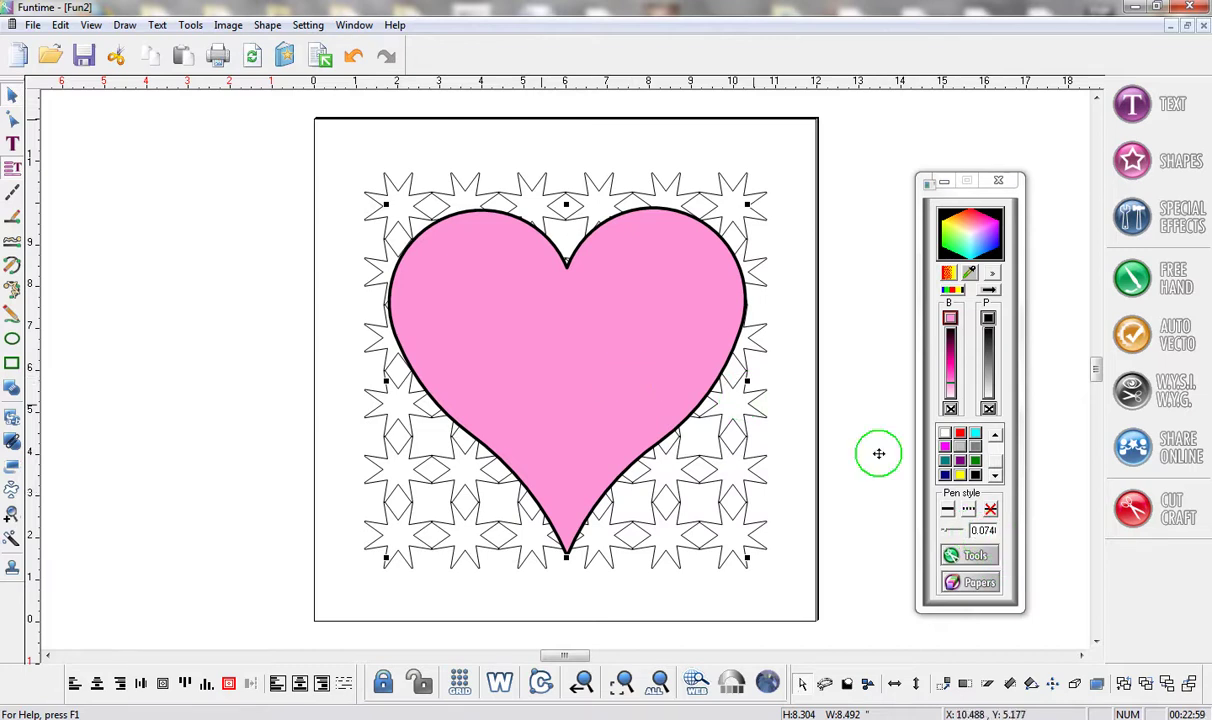
left_click(949, 535)
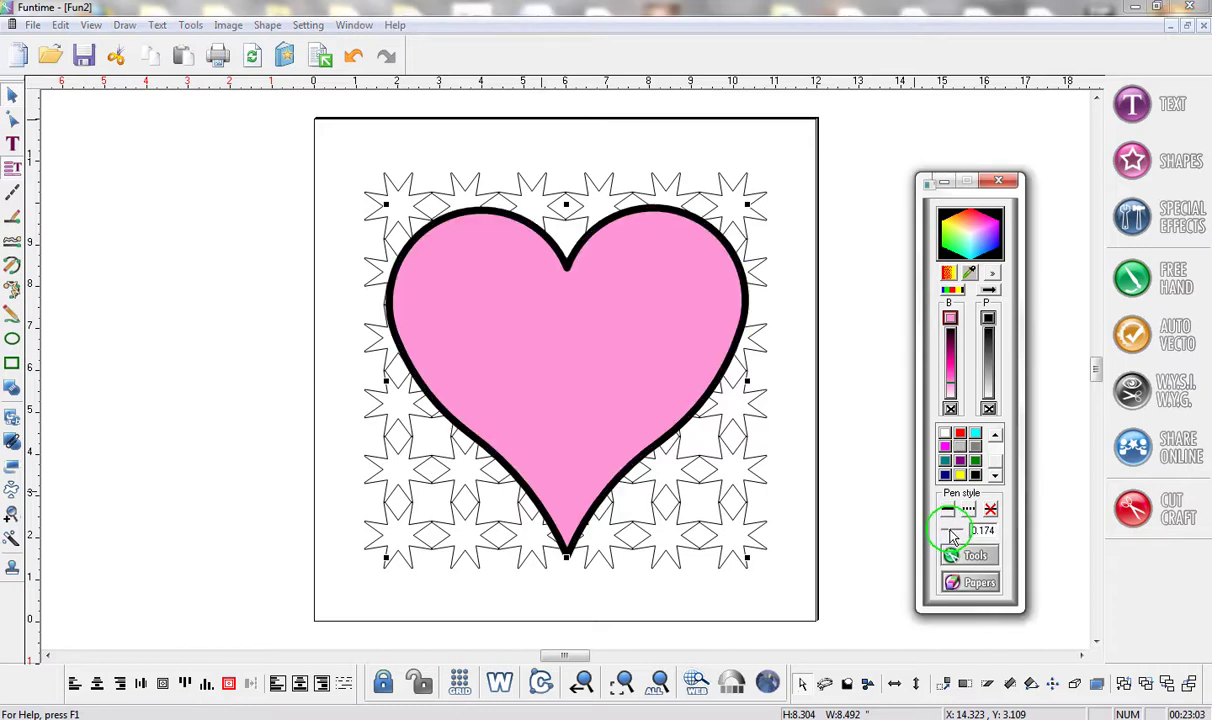
left_click(942, 535)
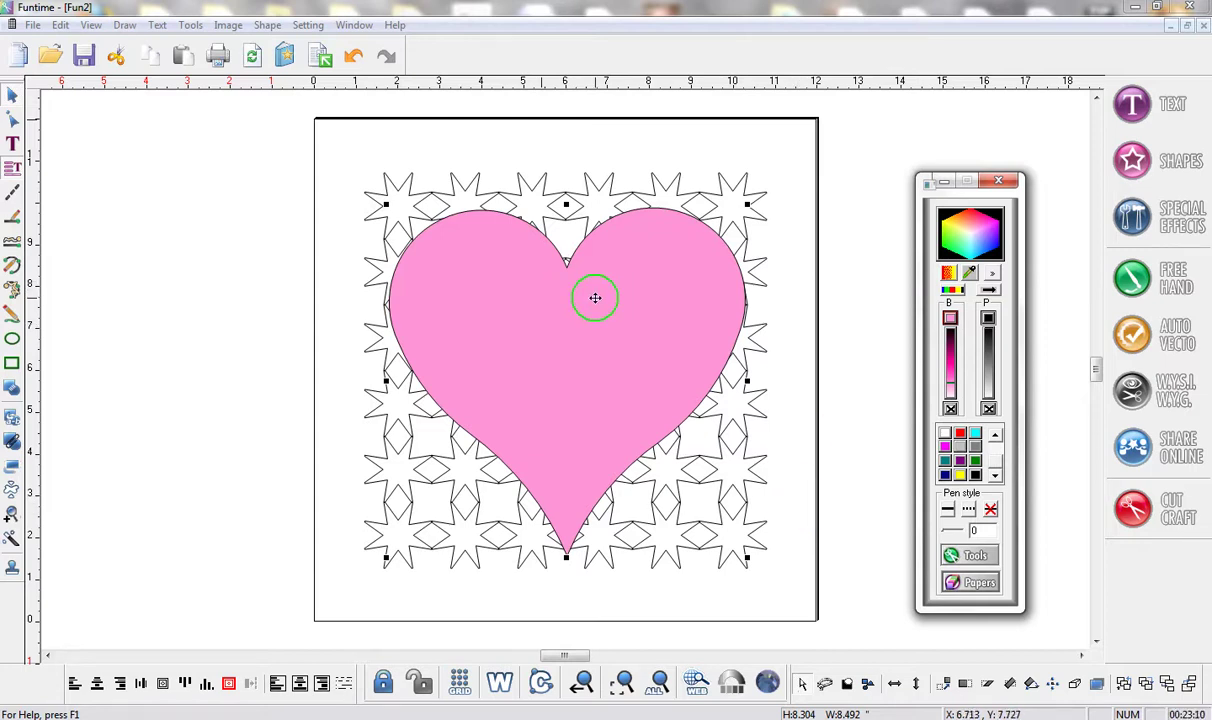
Send the heart behind the star lattice and move the solid heart off the left side of the page
left_click(1124, 684)
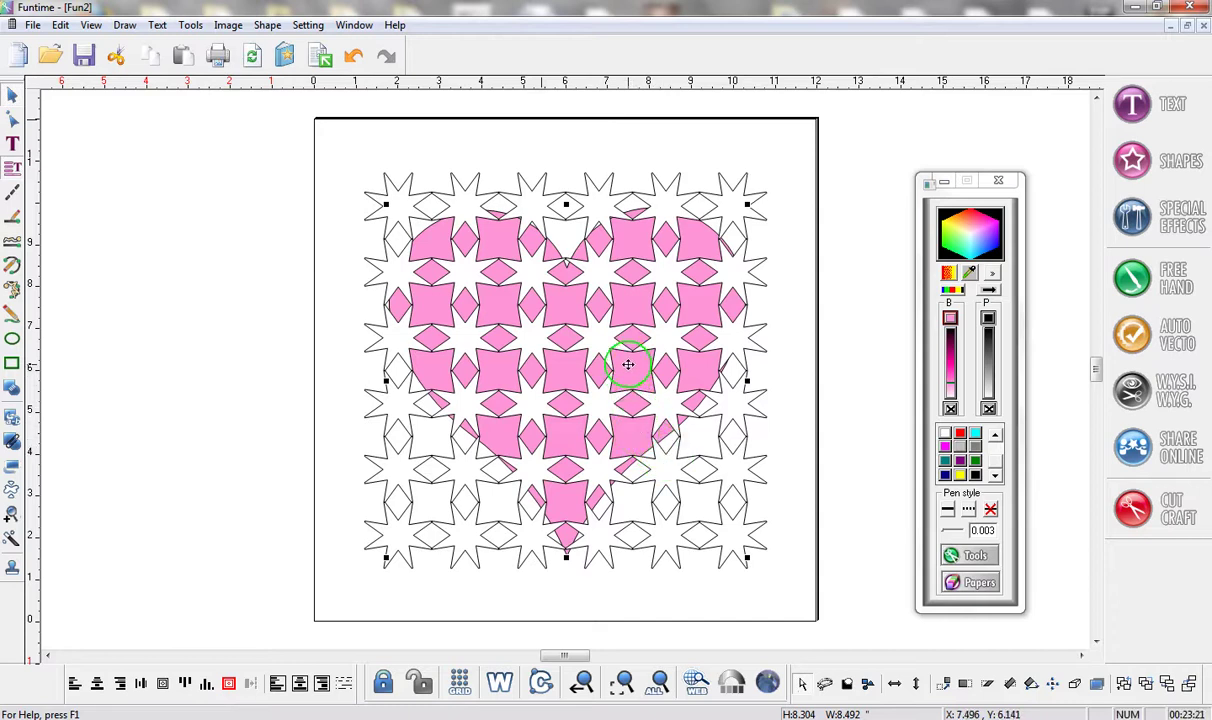
left_click_drag(628, 364, 183, 337)
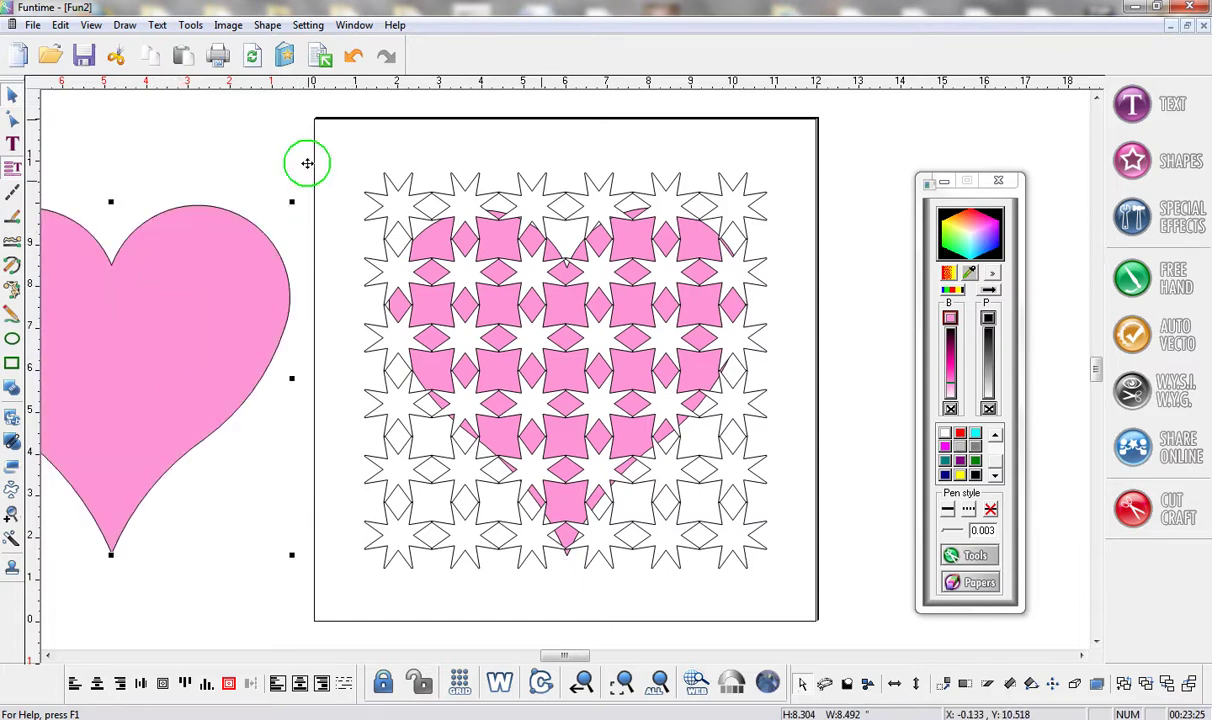
Select the star lattice with the heart behind it and subtract the white lattice by merging colors and subtracting the white element
left_click_drag(312, 145, 817, 611)
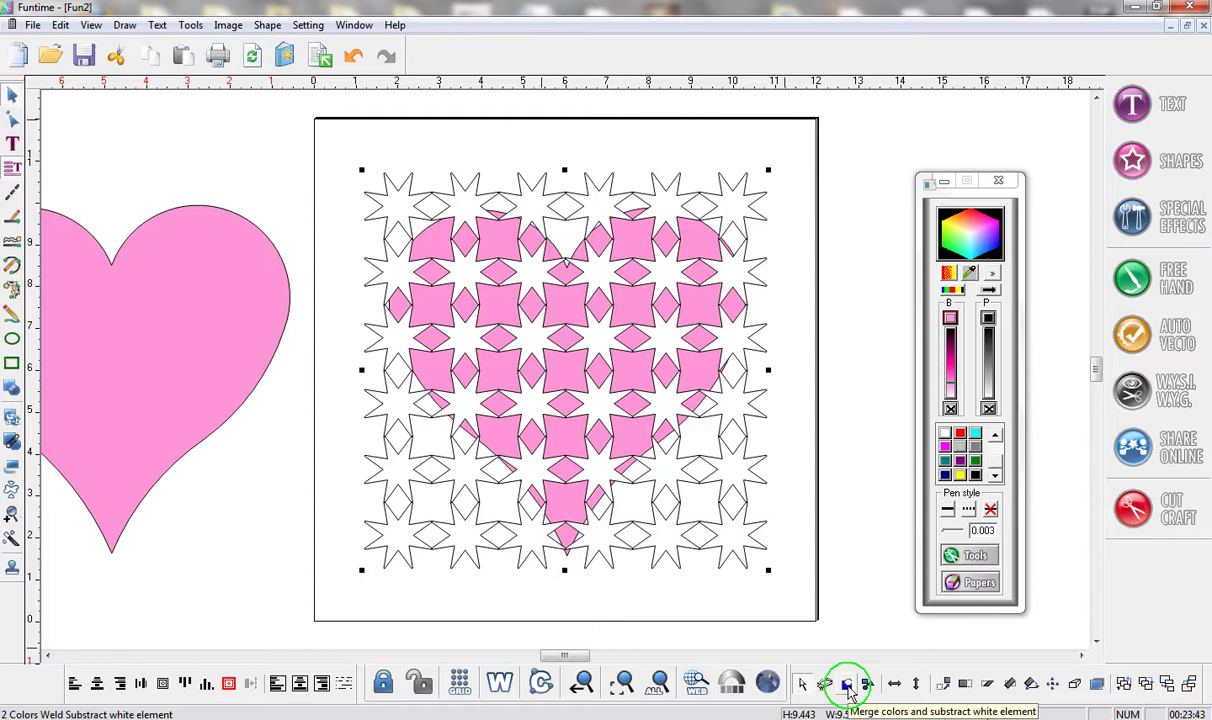
left_click(847, 685)
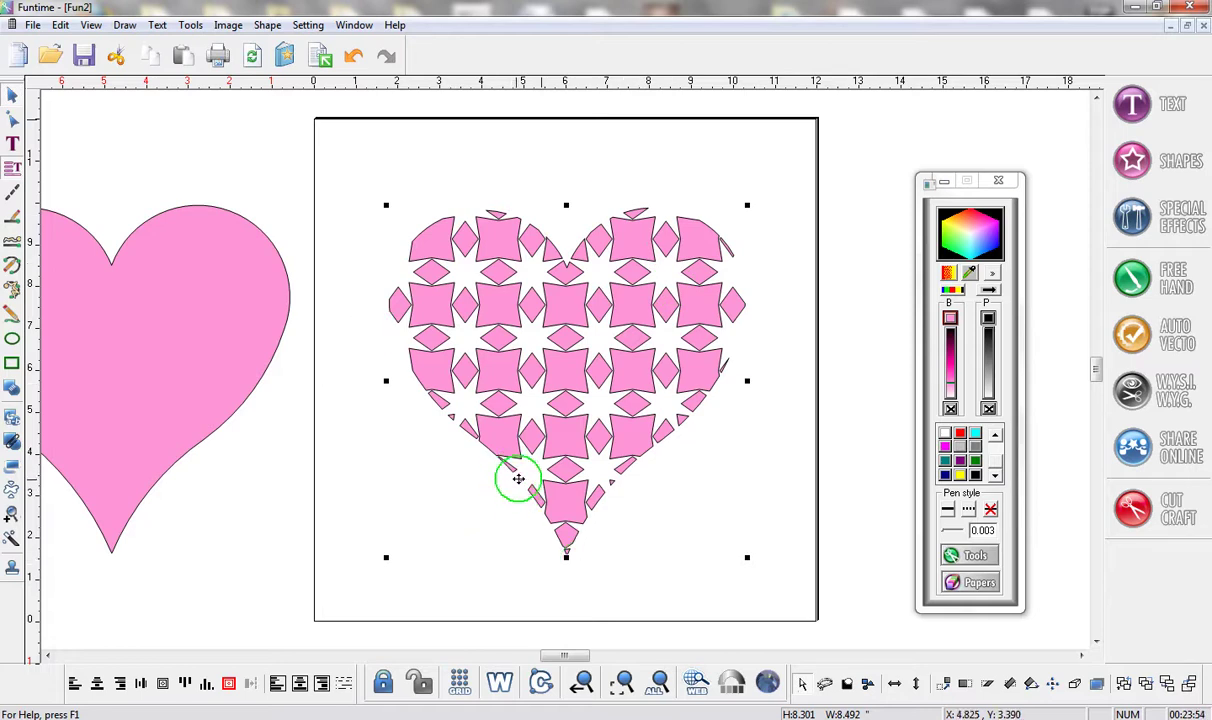
Enlarge the solid heart to about 9.7 by 9.5 inches and position it centered over the lattice pieces, slightly below the page center
left_click(138, 278)
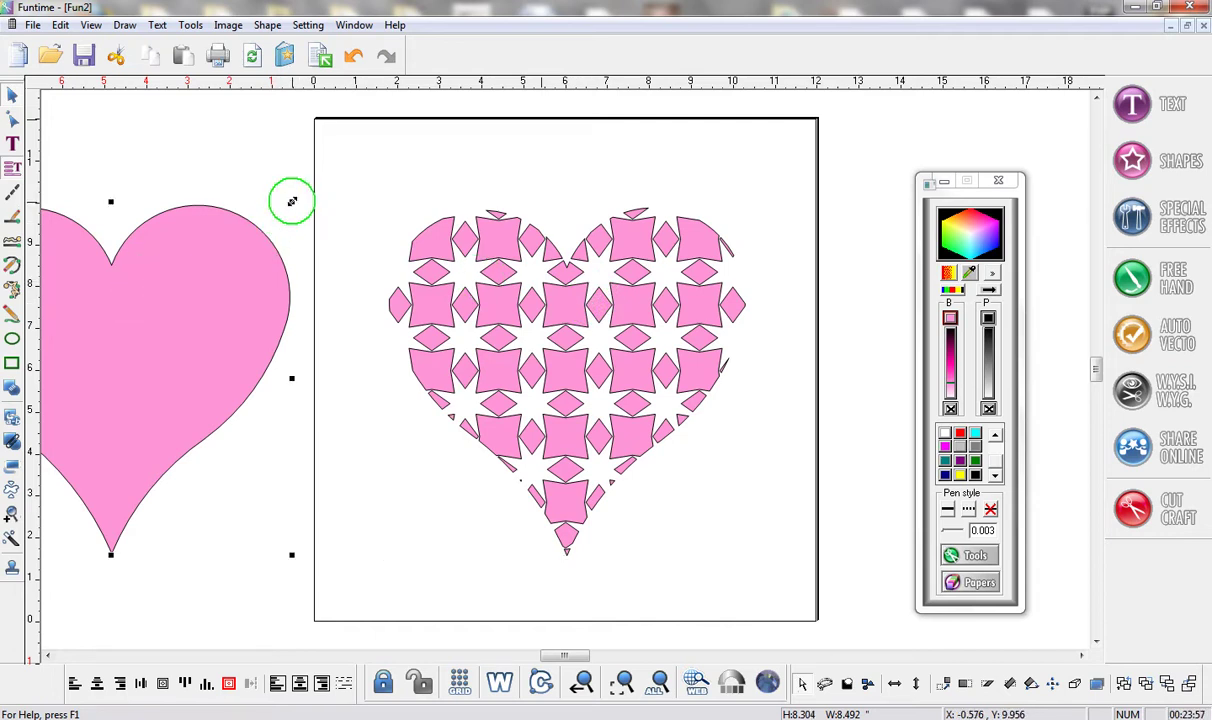
left_click_drag(292, 202, 341, 154)
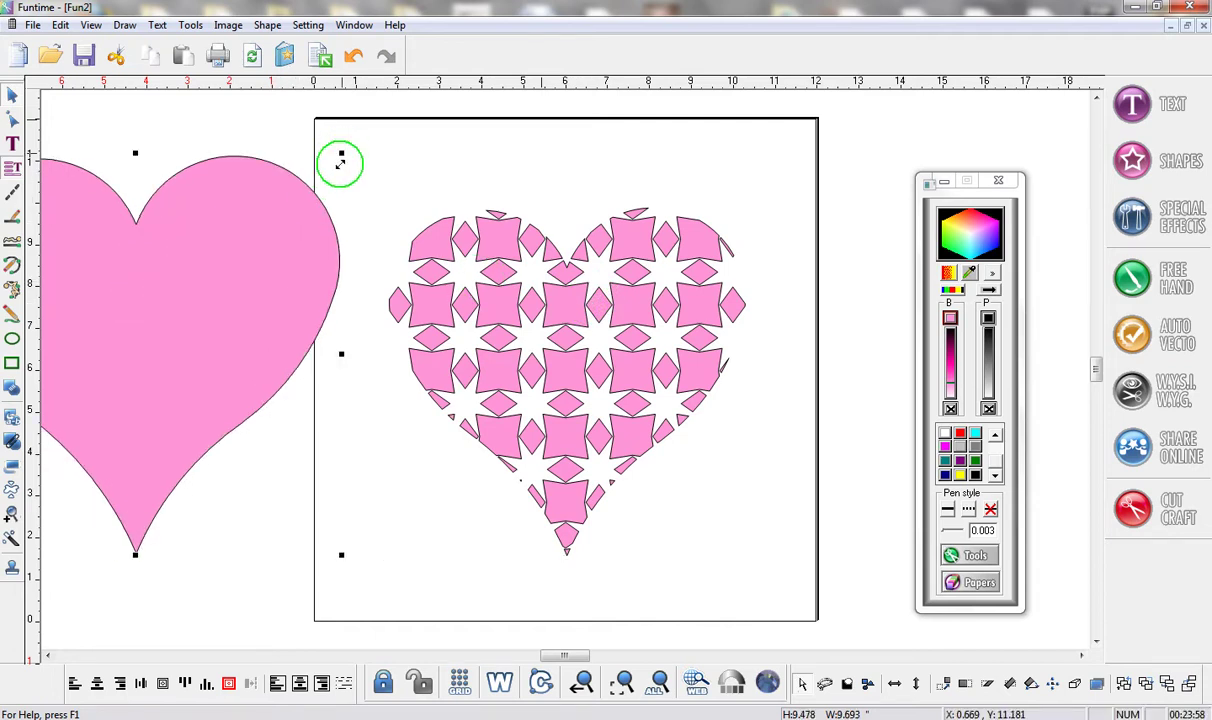
left_click(230, 683)
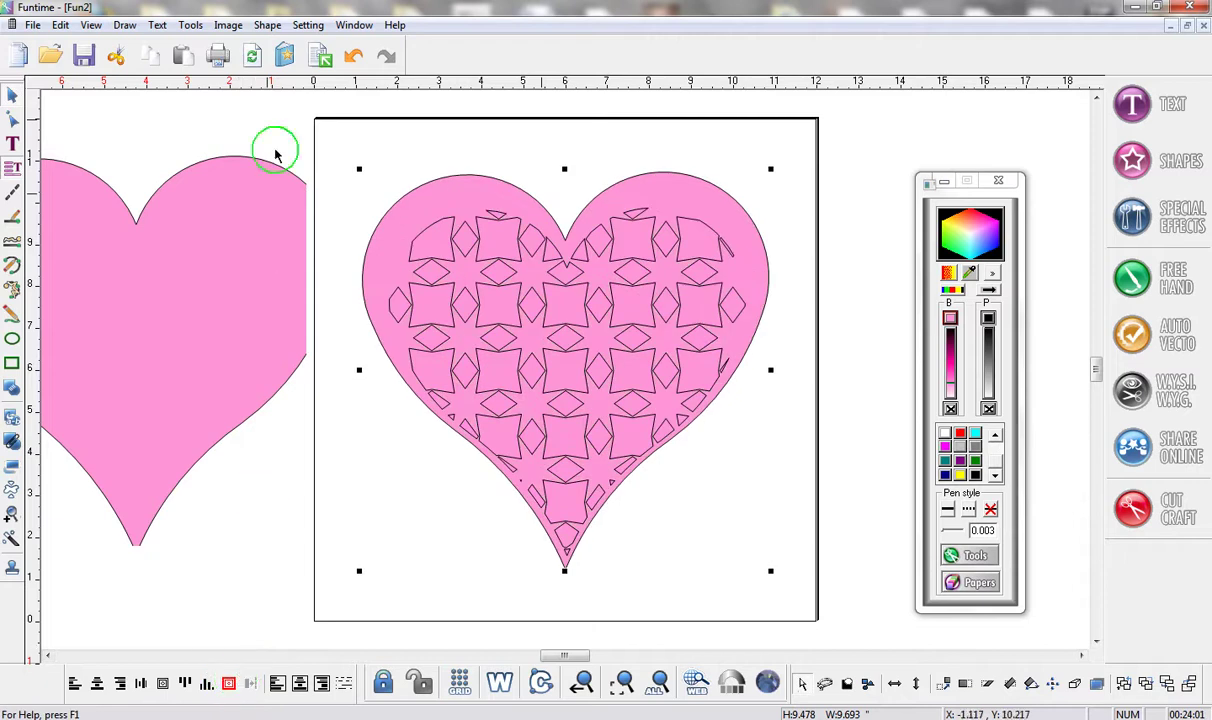
left_click(252, 58)
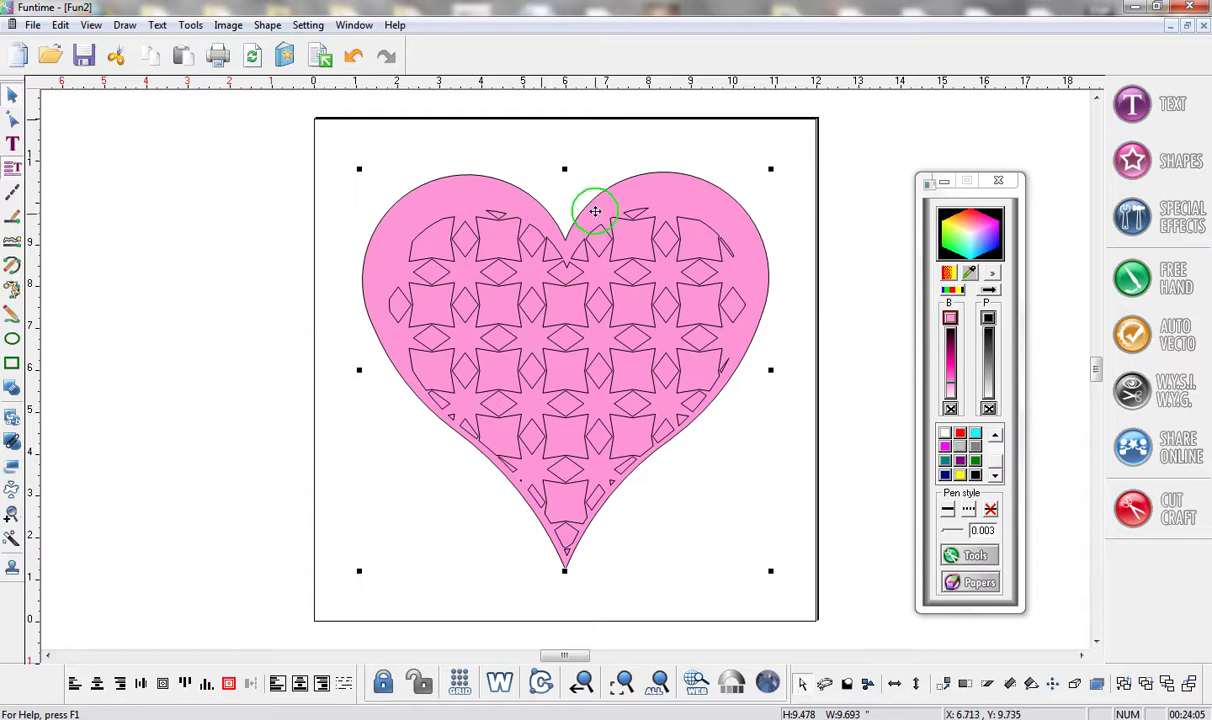
left_click_drag(595, 208, 597, 215)
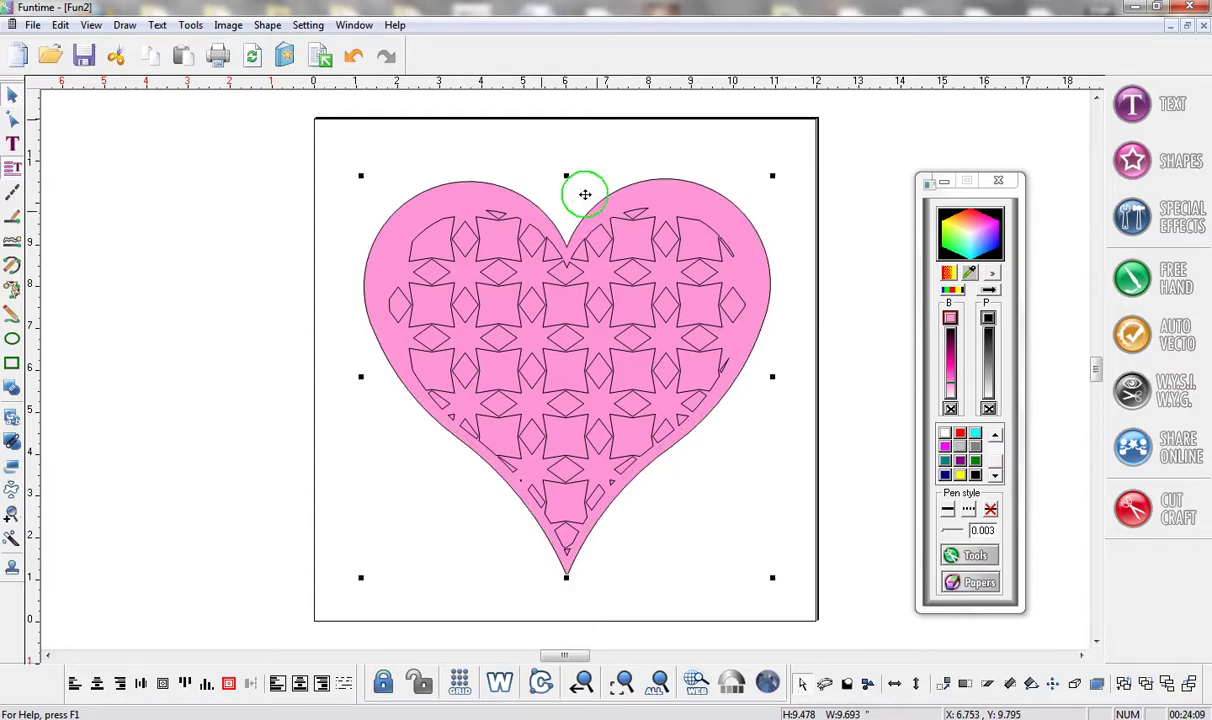
Cut the lattice pieces out of the large solid heart and check the resulting outlines in wireframe view
left_click(270, 141)
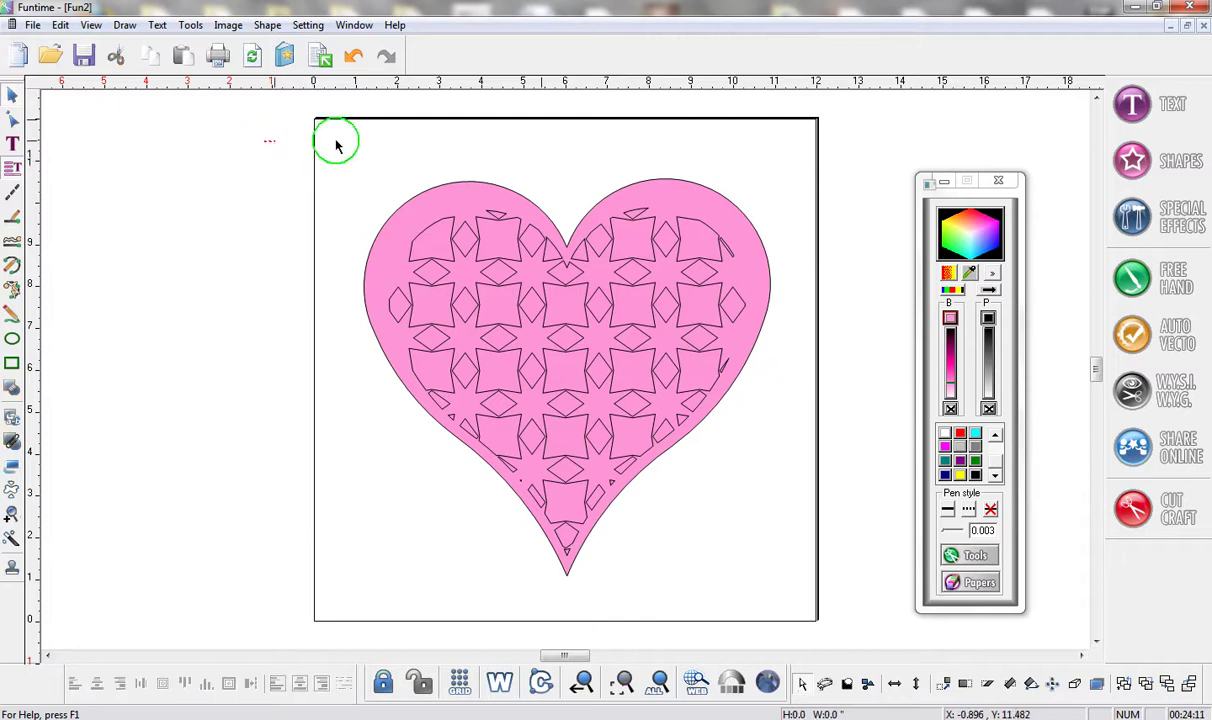
left_click_drag(336, 146, 846, 601)
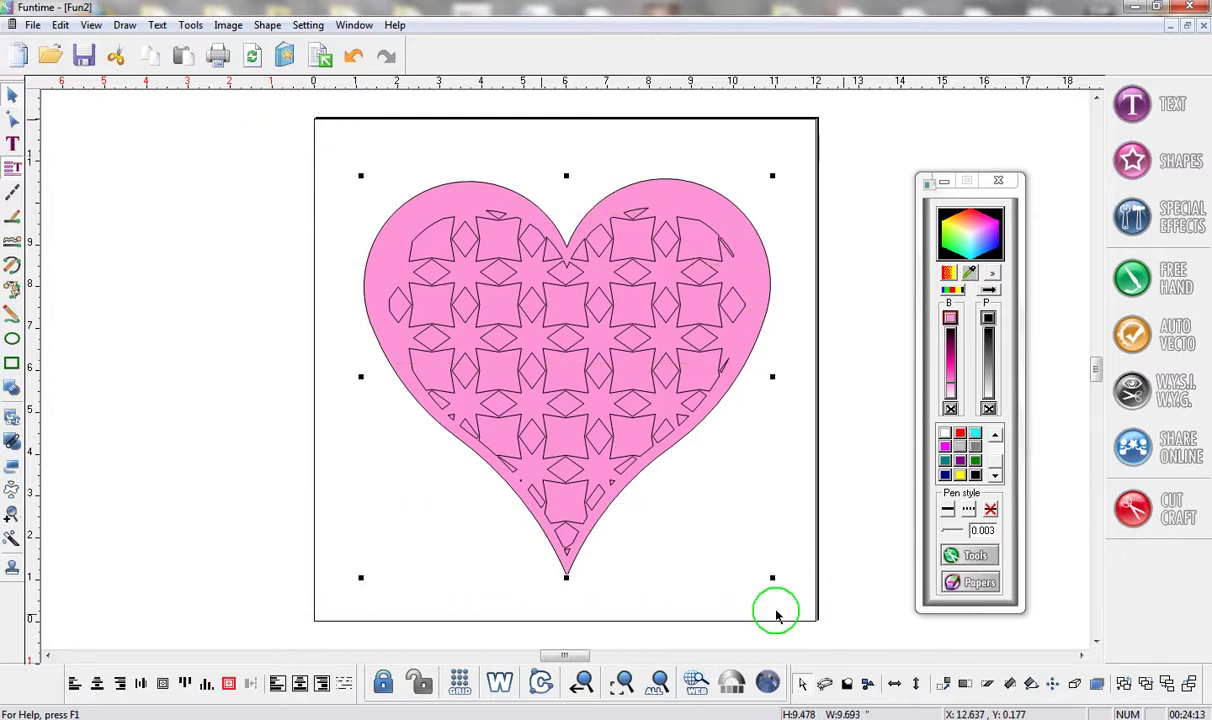
left_click(14, 443)
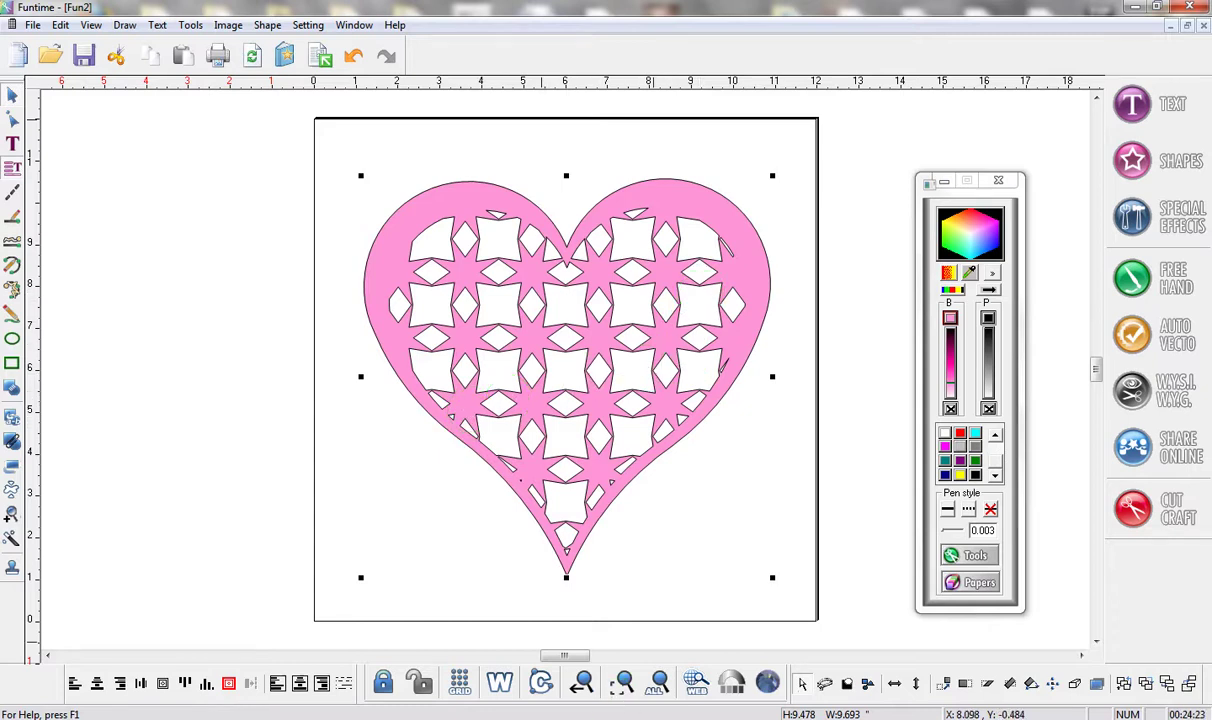
left_click(502, 683)
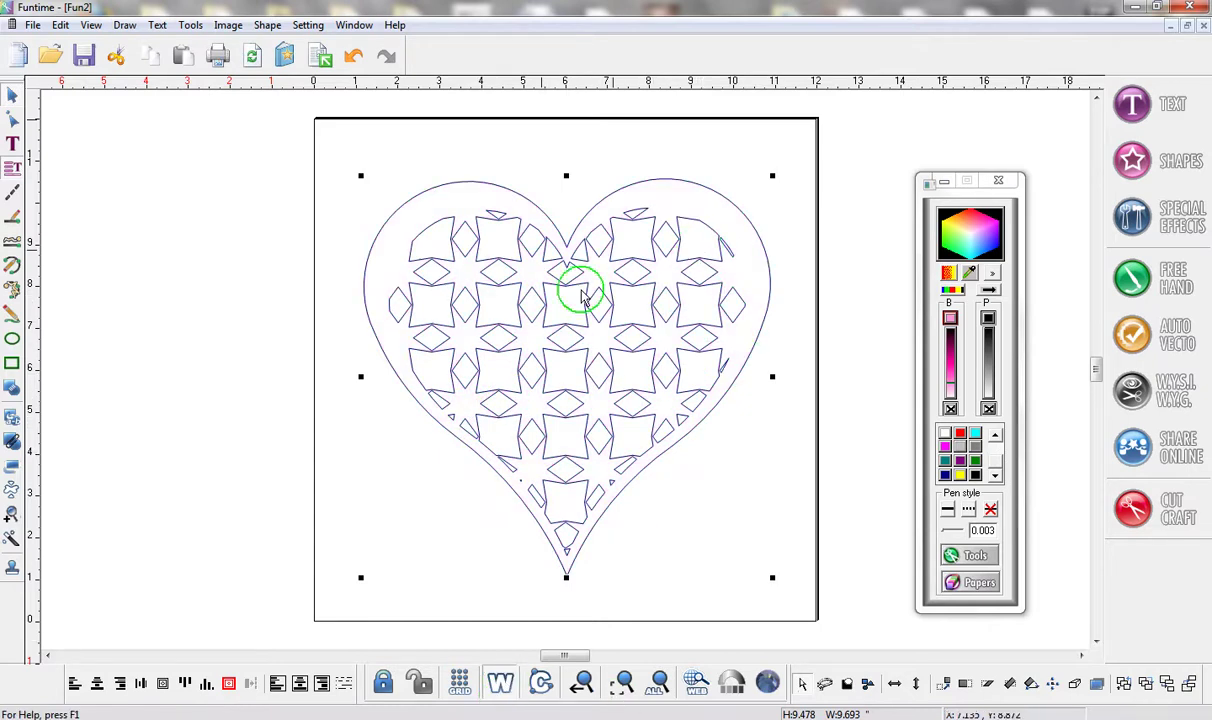
left_click(502, 683)
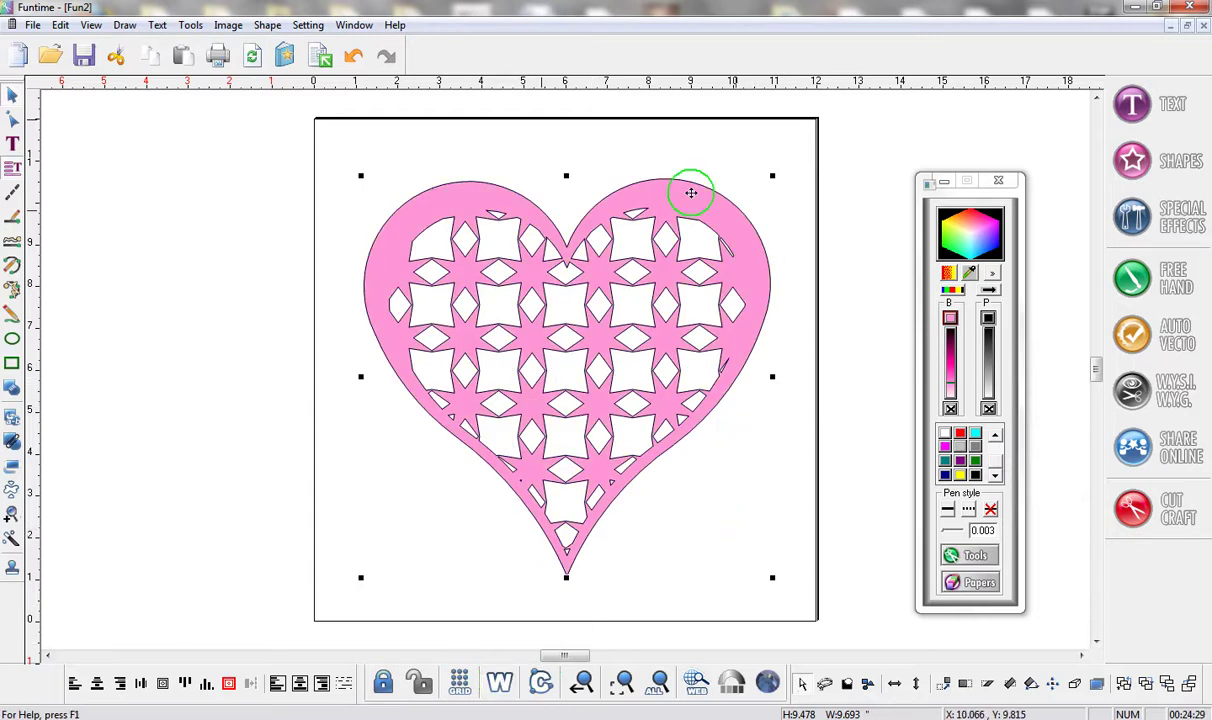
Fill the latticed heart with green, shrink it to about 3.7 by 3.6 inches and park it beyond the page's right edge
left_click(976, 462)
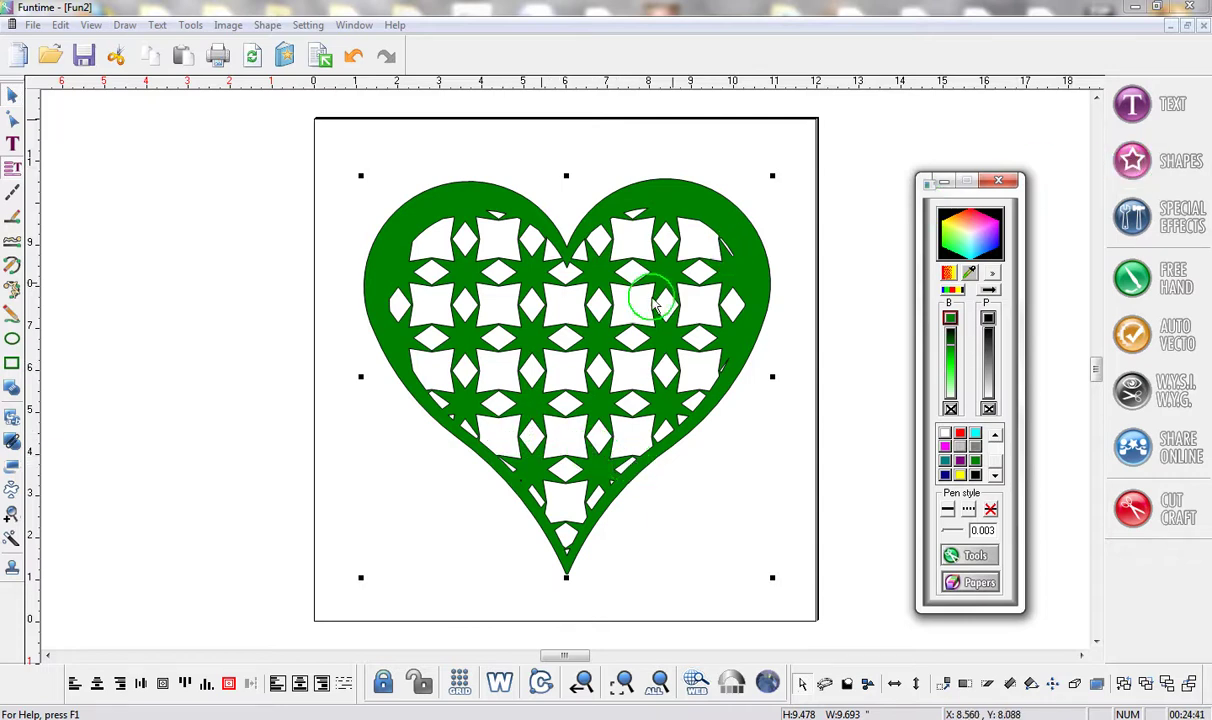
left_click_drag(773, 176, 521, 421)
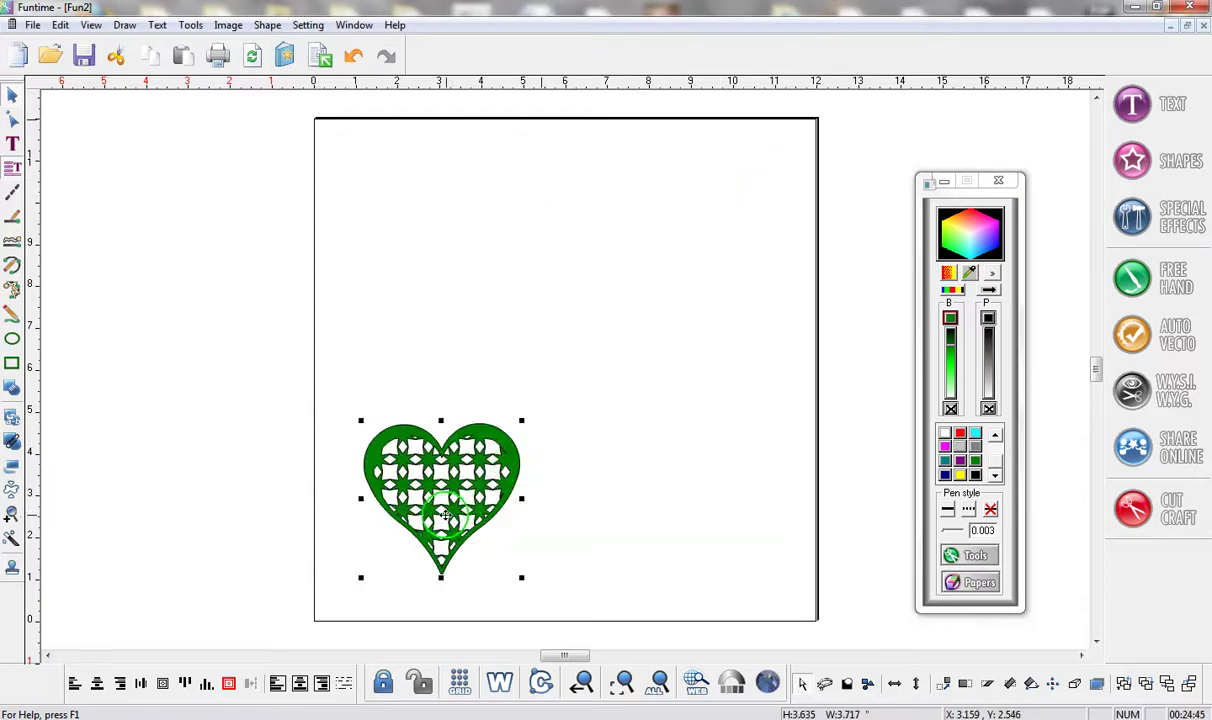
left_click_drag(430, 488, 902, 537)
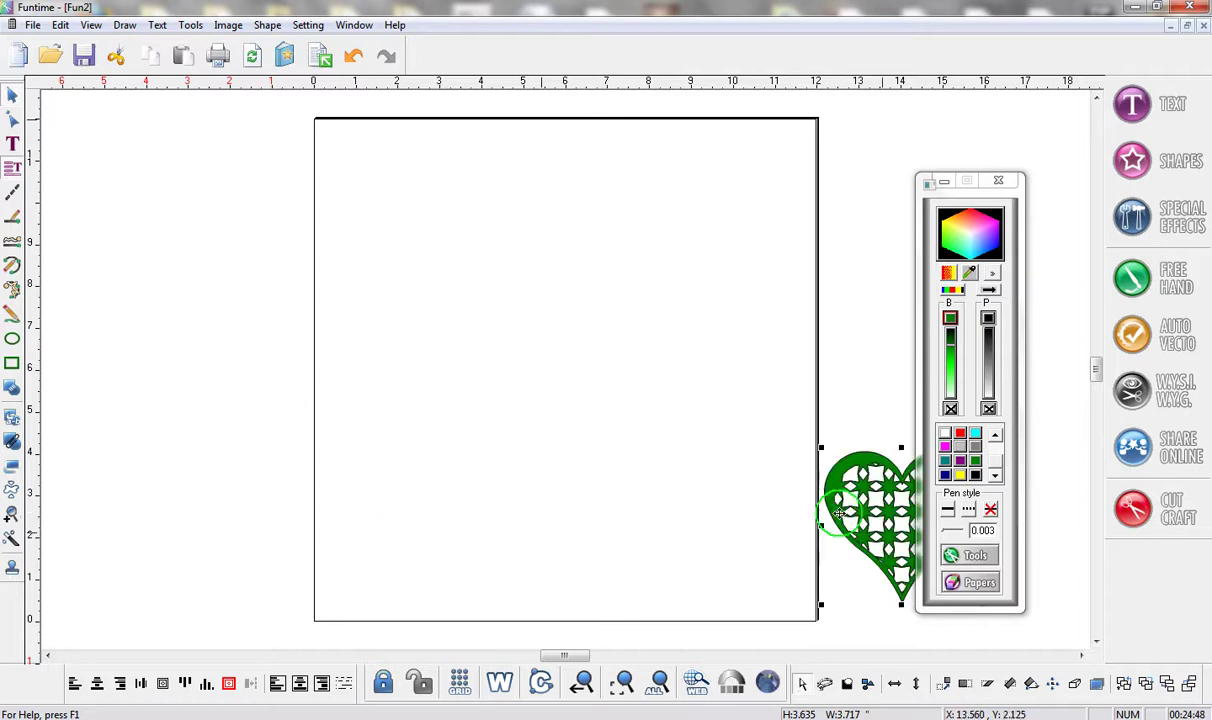
Insert the set of six patterned hearts from the Lovemyzombie.pic library and move the star-lattice heart clear of them
left_click(285, 57)
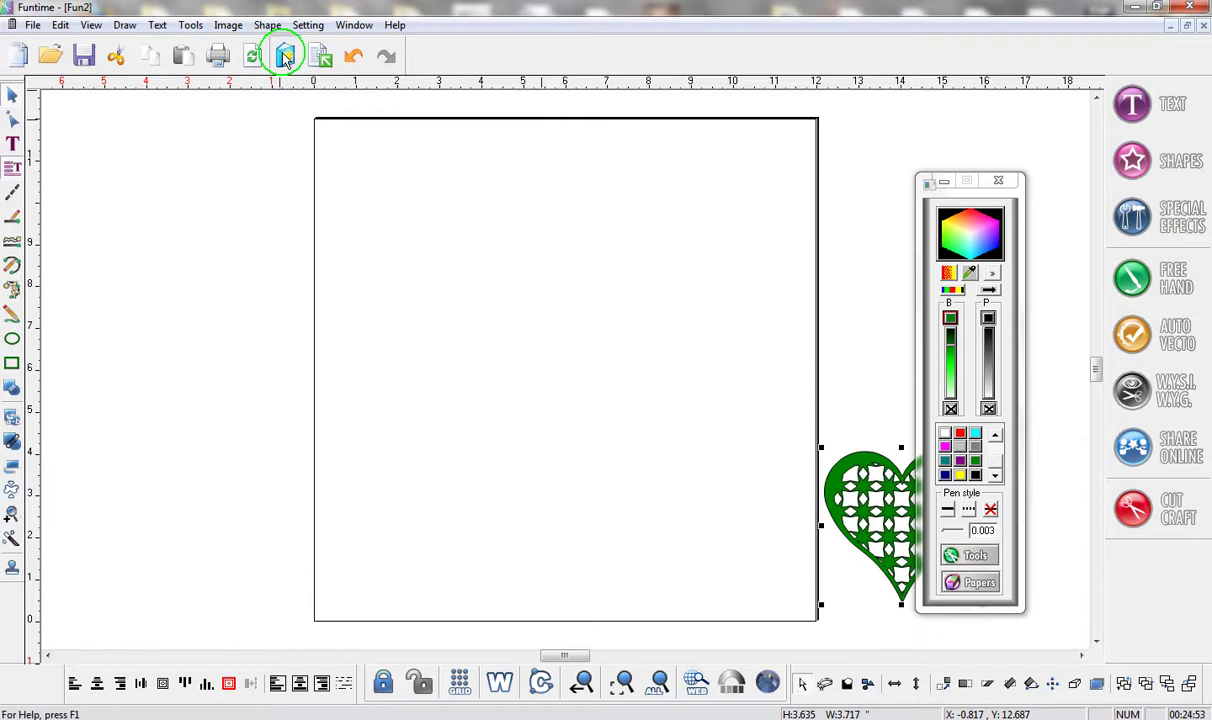
left_click(378, 208)
left_click(373, 206)
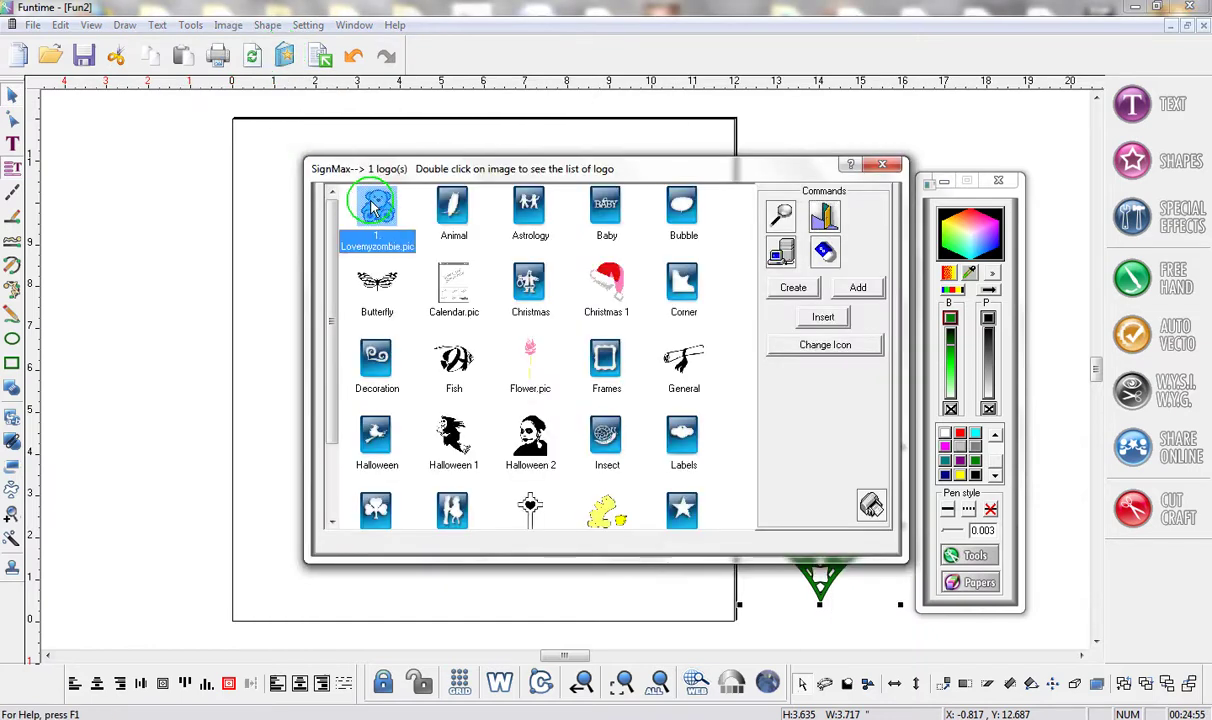
double_click(373, 206)
left_click(426, 302)
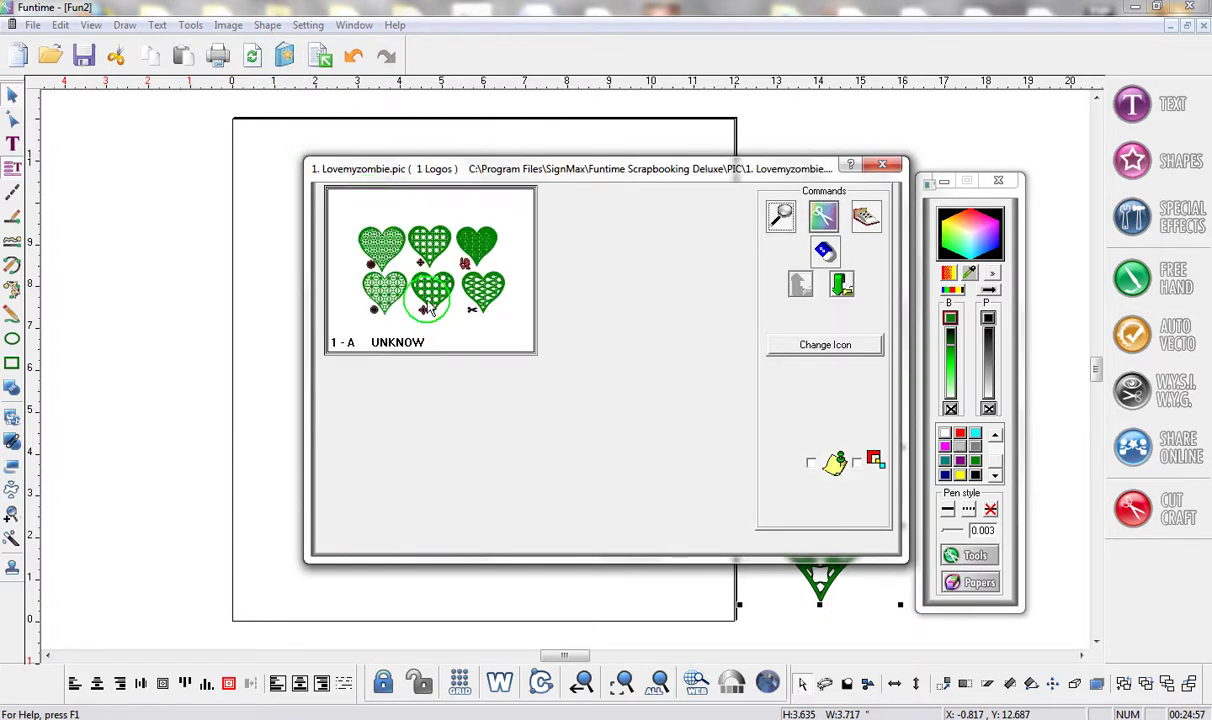
left_click(882, 166)
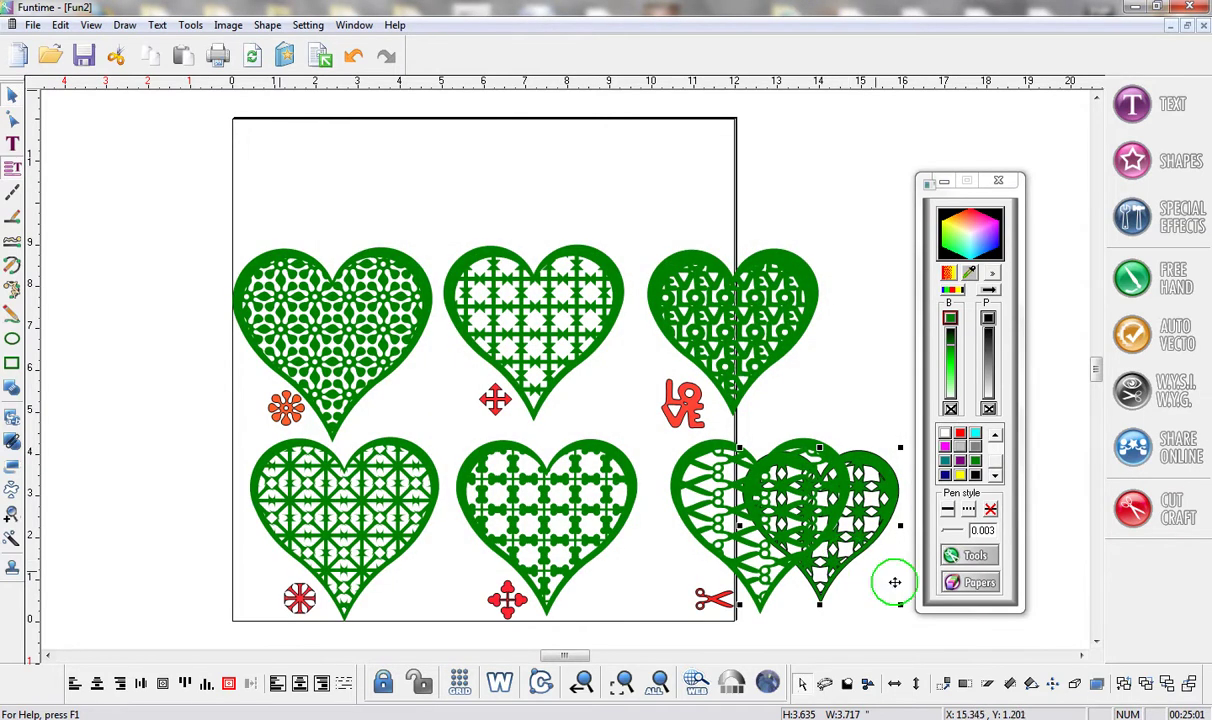
left_click_drag(852, 540, 1082, 548)
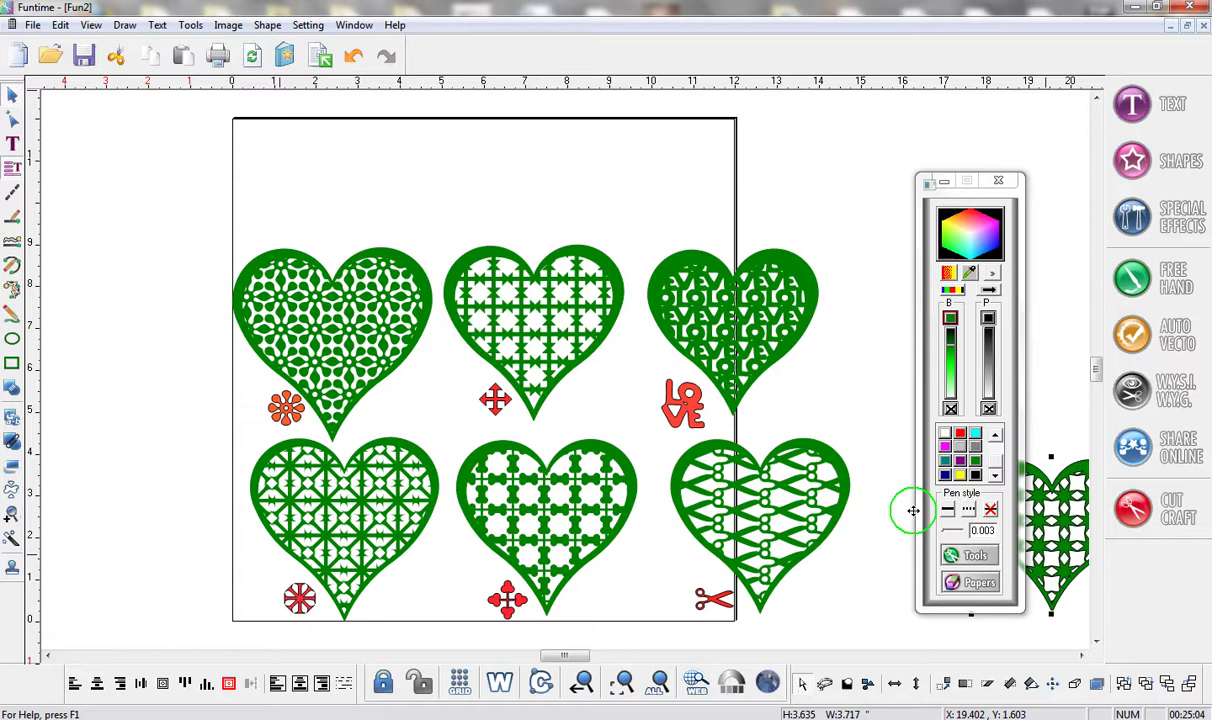
Enlarge the six-heart set to about 19.4 by 11.9 inches, shift it left, and move the color palette out of the way
left_click_drag(143, 196, 893, 644)
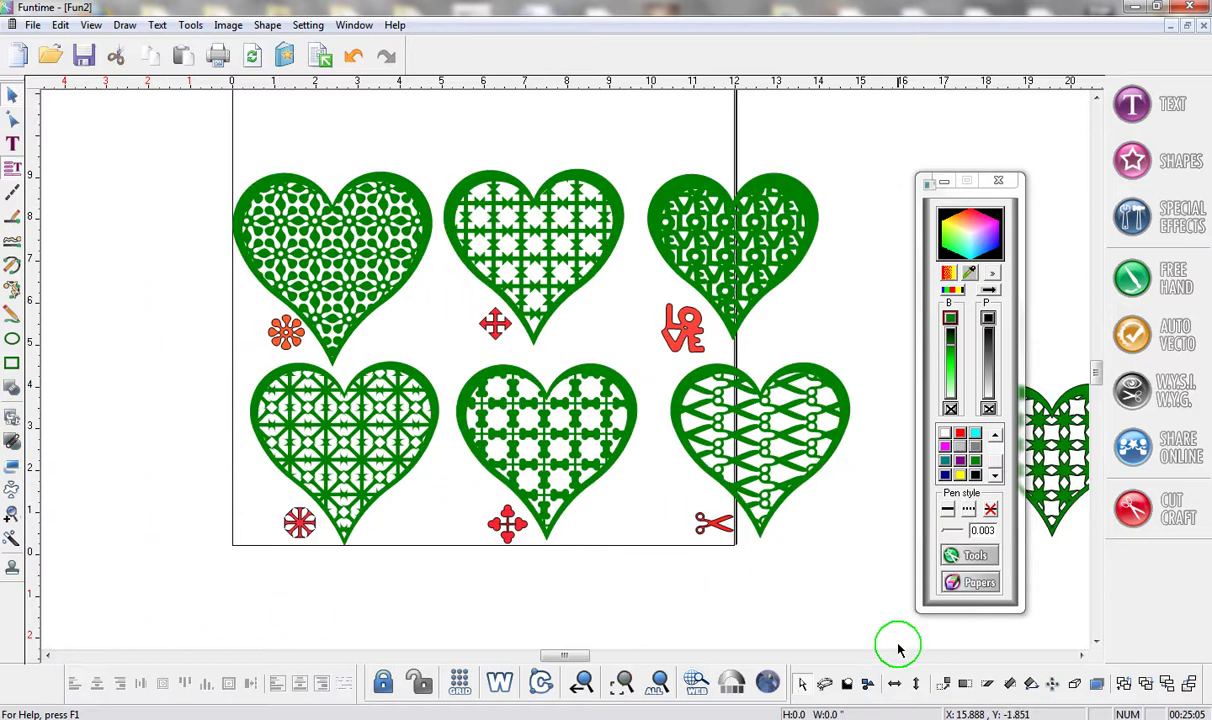
scroll(847, 523, "down", 2)
left_click_drag(851, 505, 945, 628)
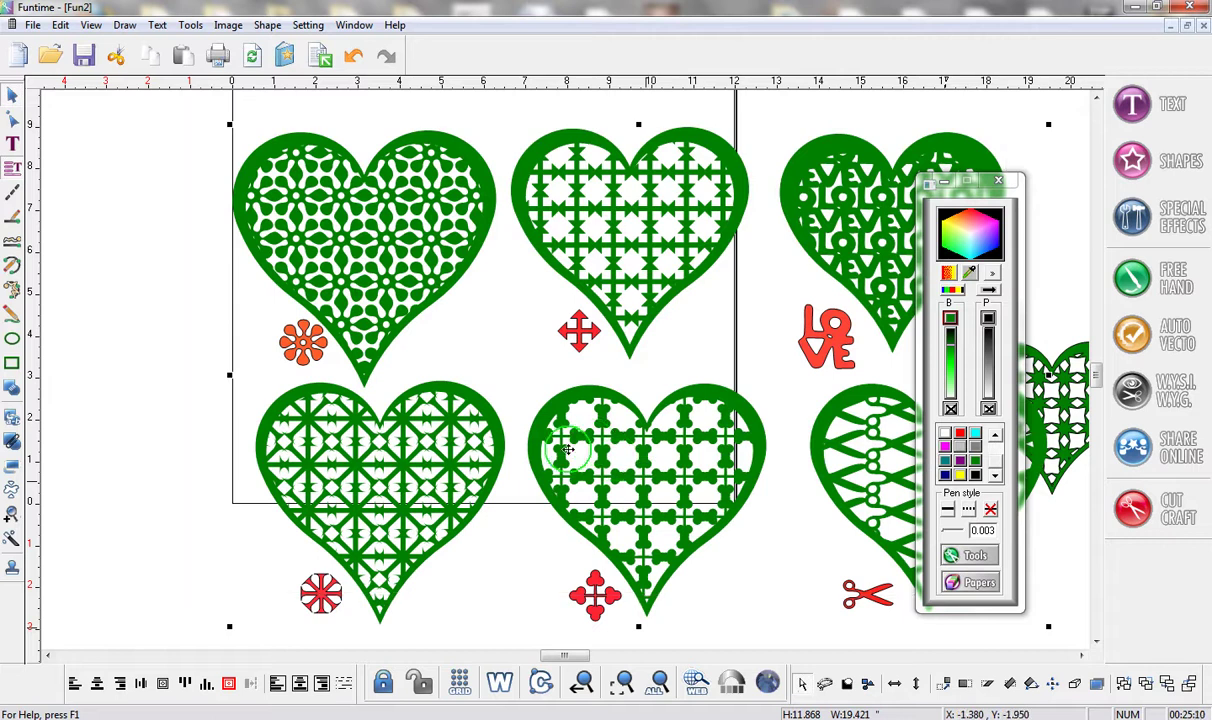
left_click(534, 427)
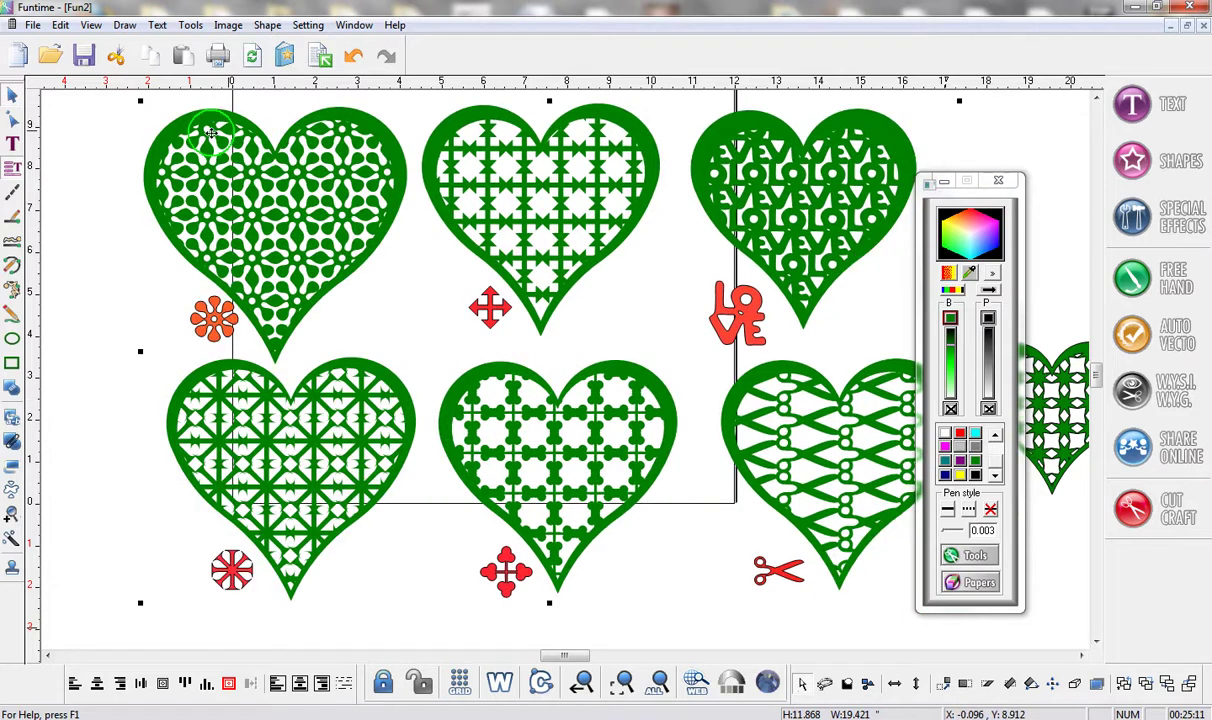
left_click(228, 247)
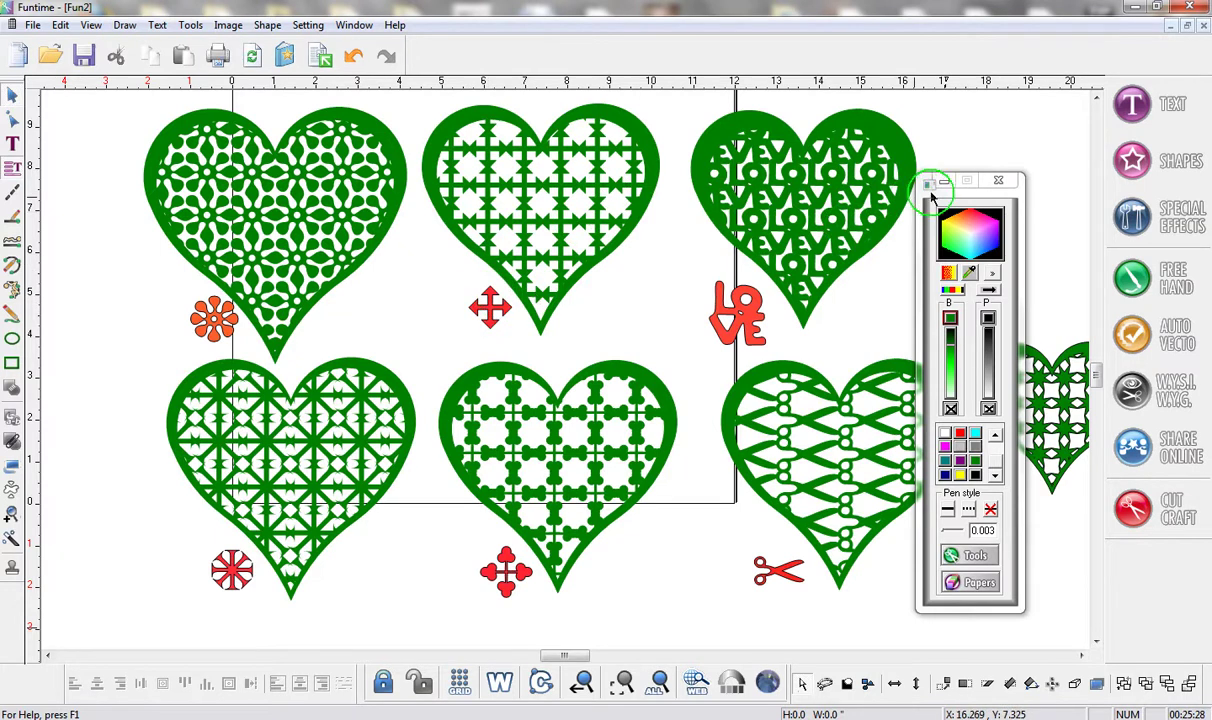
left_click_drag(933, 195, 1105, 190)
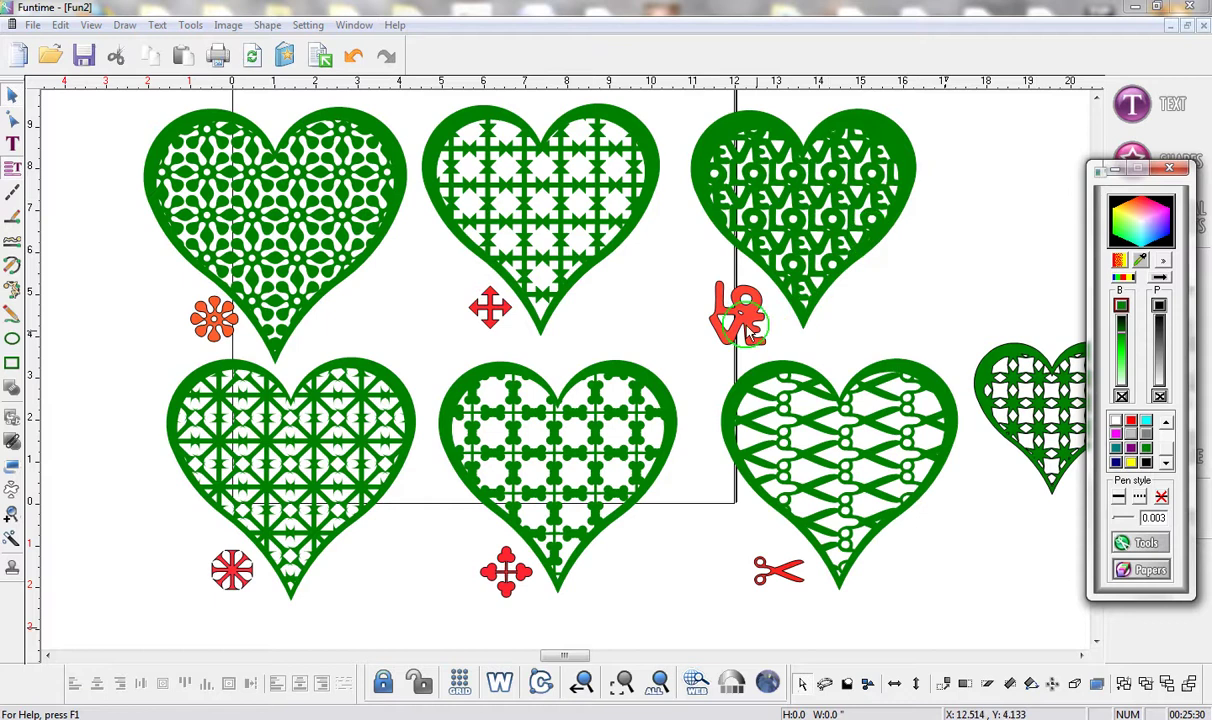